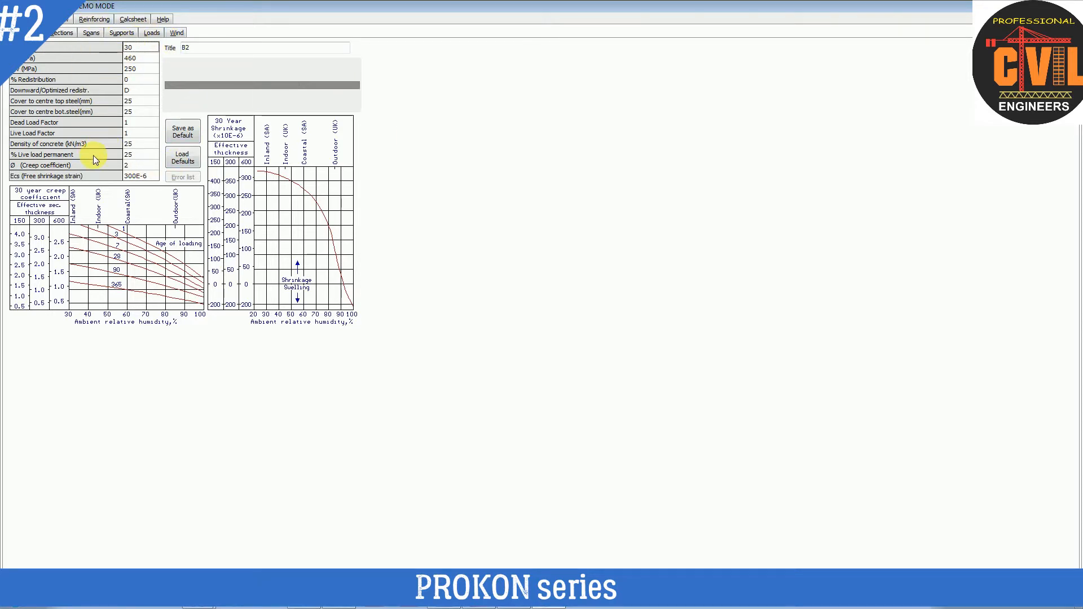
Step: Look through beam B2's section, span, support and load inputs, returning to the general design parameters
{"action": "left_click", "coordinate": [68, 33]}
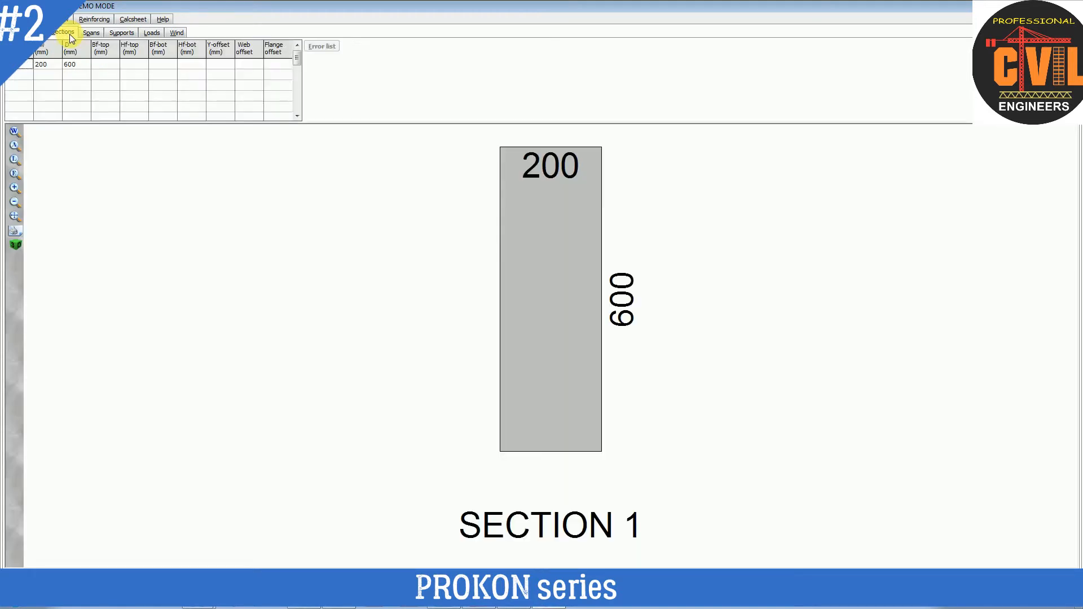
{"action": "left_click", "coordinate": [97, 35]}
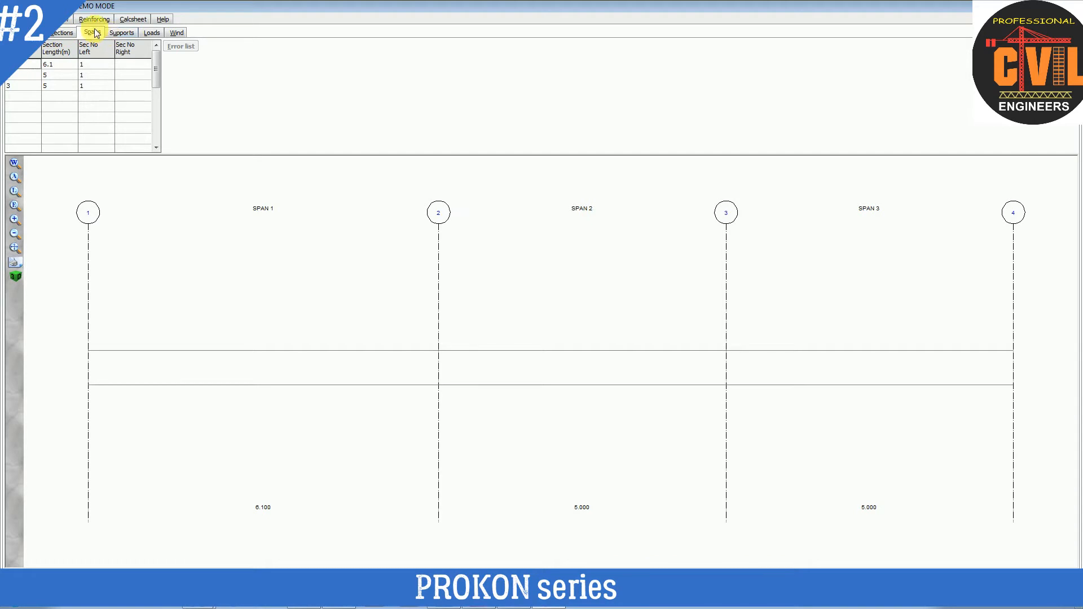
{"action": "left_click", "coordinate": [116, 35]}
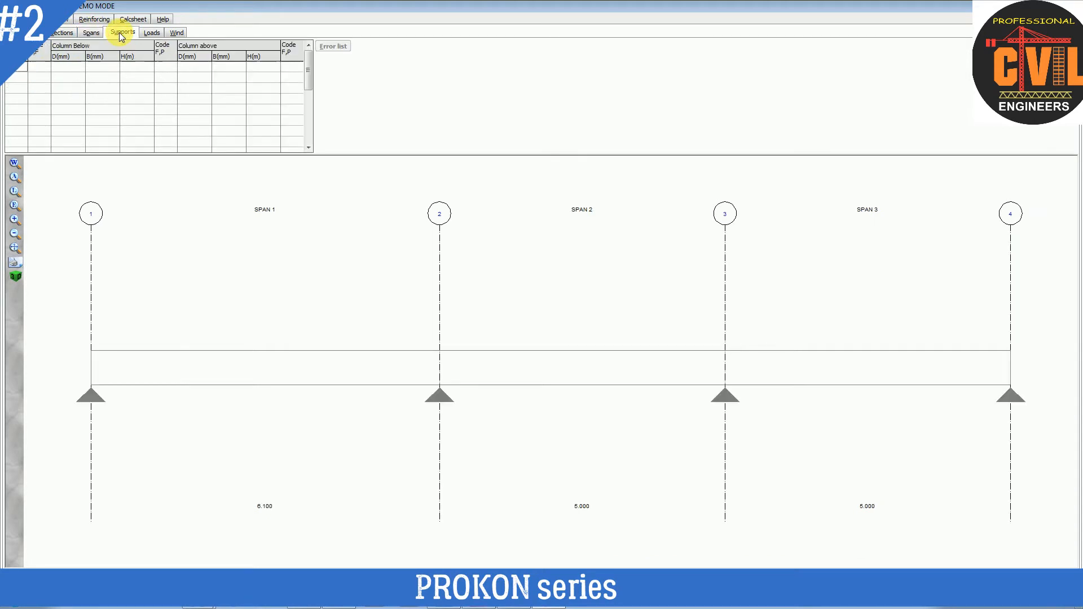
{"action": "left_click", "coordinate": [150, 33]}
{"action": "left_click", "coordinate": [38, 34]}
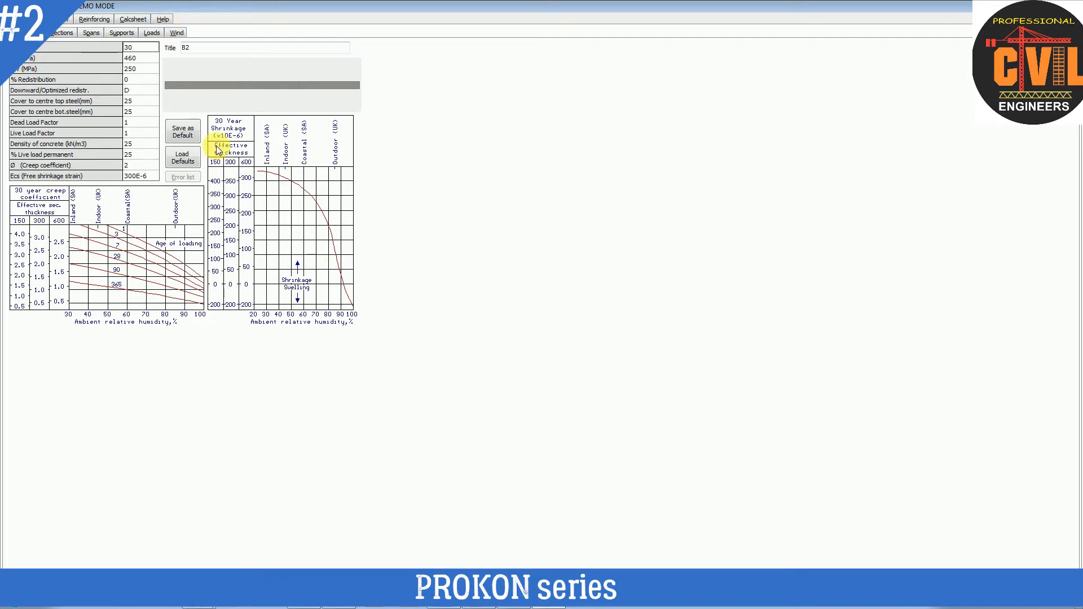
Step: Switch to AutoCAD and examine beam B2 on the first floor plan, including its grid lines and the beam schedule
{"action": "left_click", "coordinate": [476, 607]}
{"action": "scroll", "coordinate": [597, 412], "scroll_direction": "down", "scroll_amount": 2}
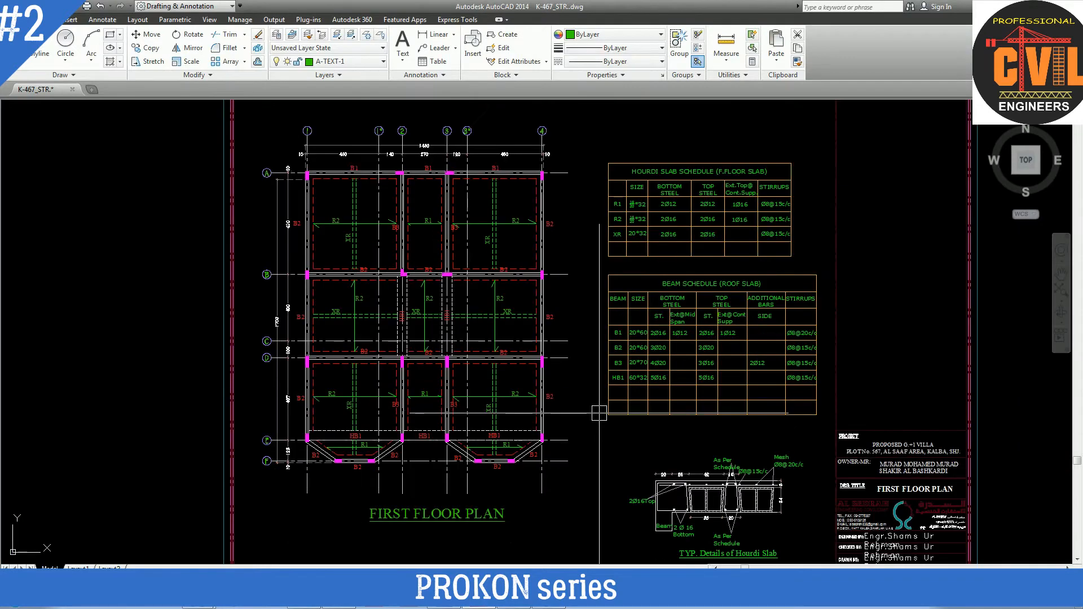
{"action": "right_click", "coordinate": [592, 340]}
{"action": "key", "text": "Escape"}
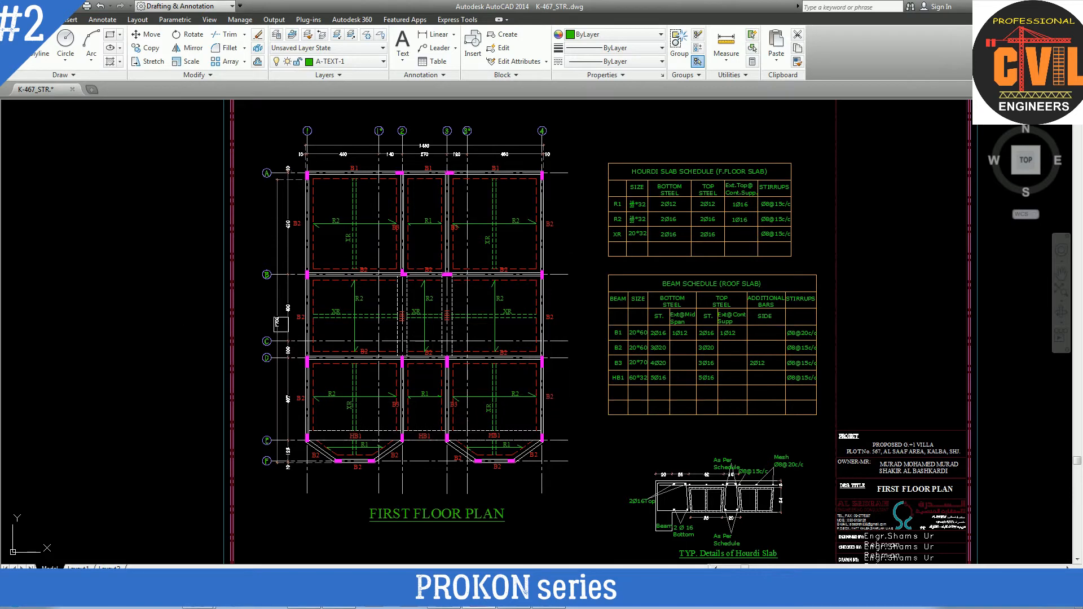
{"action": "scroll", "coordinate": [276, 391], "scroll_direction": "up", "scroll_amount": 2}
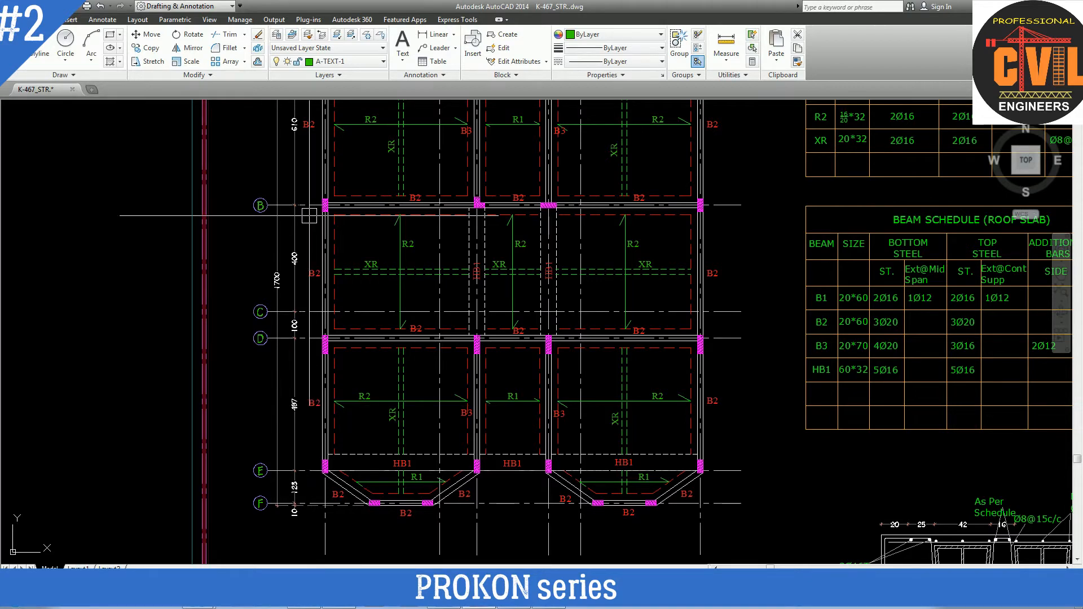
{"action": "scroll", "coordinate": [322, 282], "scroll_direction": "down", "scroll_amount": 2}
{"action": "scroll", "coordinate": [327, 157], "scroll_direction": "up", "scroll_amount": 3}
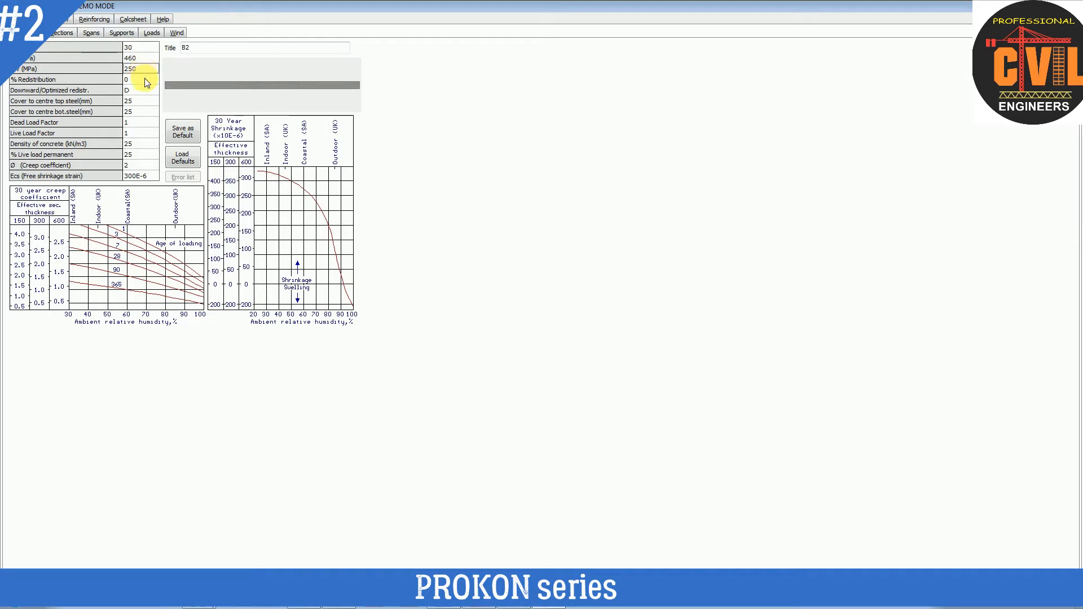
Step: Return to PROKON and review the material strengths, steel covers and dead and live load factors for beam B2
{"action": "left_click", "coordinate": [146, 102]}
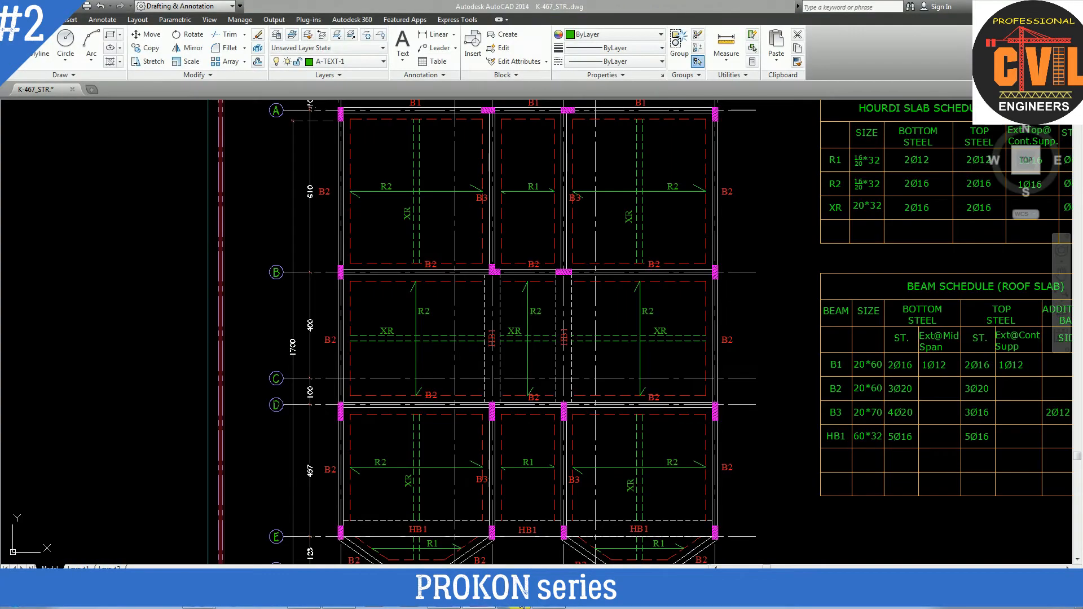
{"action": "left_click", "coordinate": [552, 607]}
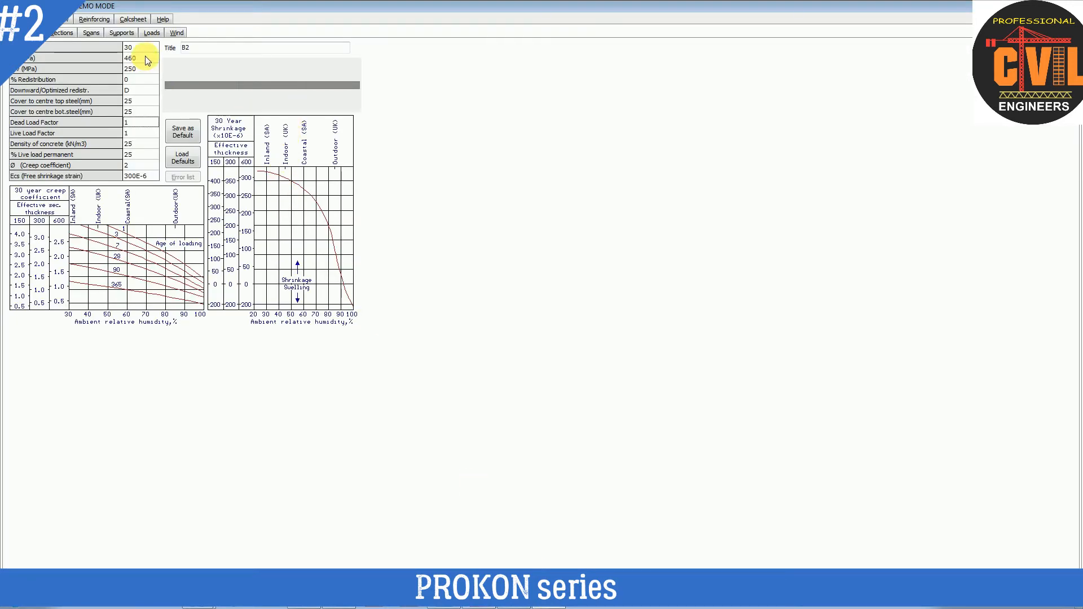
{"action": "left_click", "coordinate": [143, 136]}
Step: Review the width and depth of section 1 and the beam's span table
{"action": "left_click", "coordinate": [61, 34]}
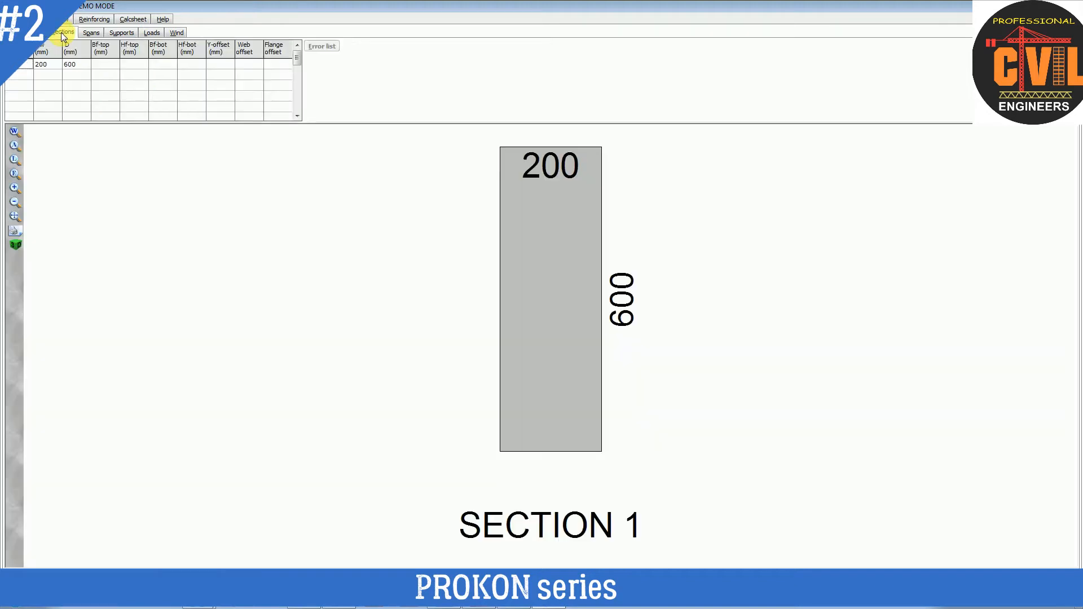
{"action": "left_click", "coordinate": [42, 67]}
{"action": "left_click", "coordinate": [77, 67]}
{"action": "left_click", "coordinate": [87, 35]}
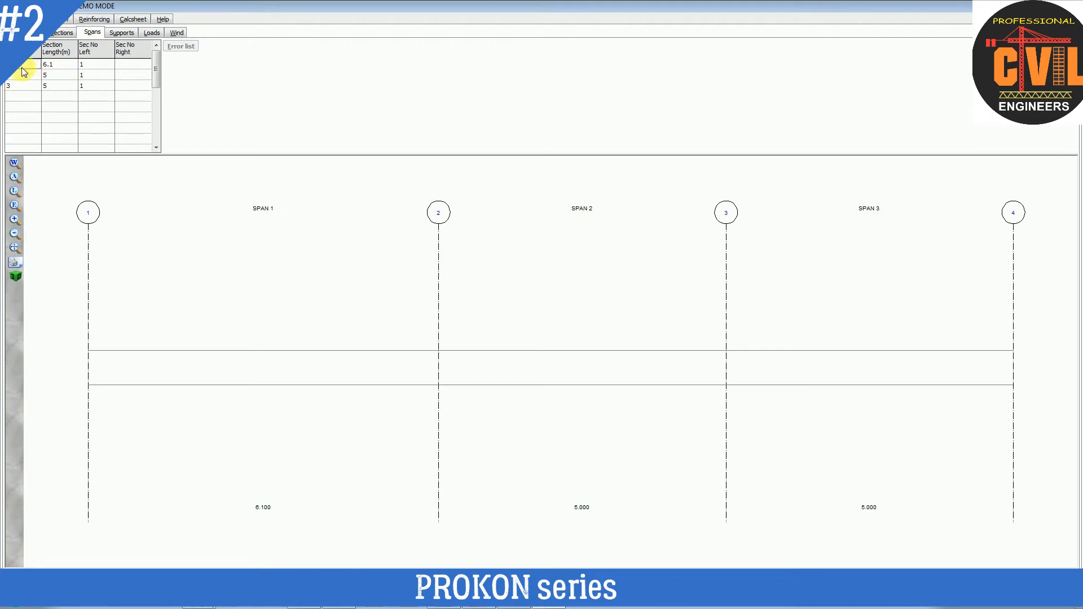
{"action": "left_click", "coordinate": [22, 86]}
Step: Switch to AutoCAD and check the grid spacings along beam B2 from line A to line F on the first floor plan
{"action": "left_click", "coordinate": [492, 607]}
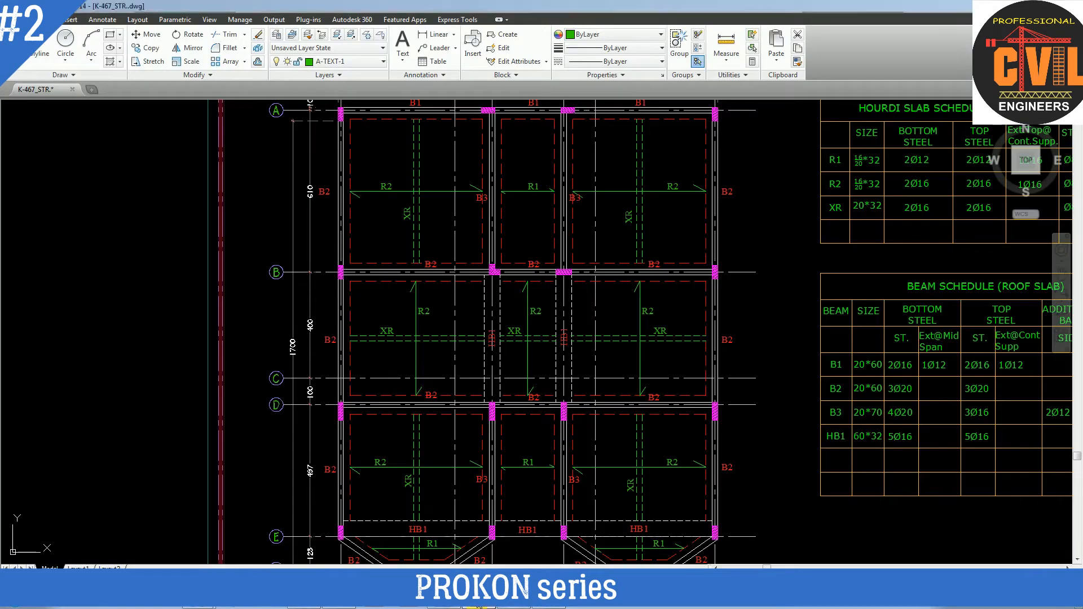
{"action": "left_click", "coordinate": [479, 606]}
{"action": "left_click", "coordinate": [480, 606]}
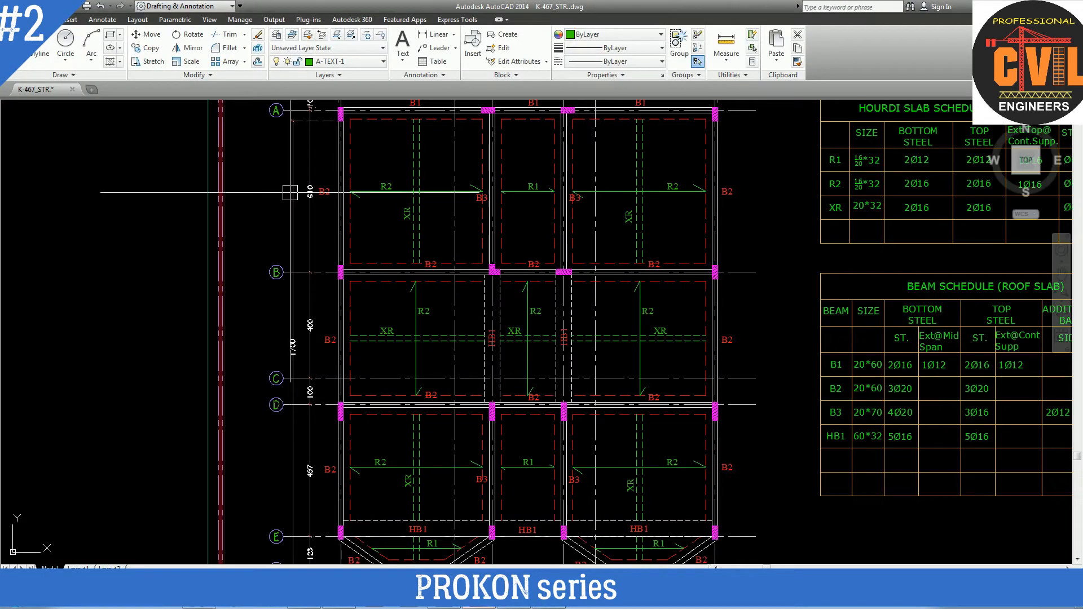
{"action": "scroll", "coordinate": [290, 194], "scroll_direction": "up", "scroll_amount": 2}
{"action": "scroll", "coordinate": [333, 403], "scroll_direction": "down", "scroll_amount": 2}
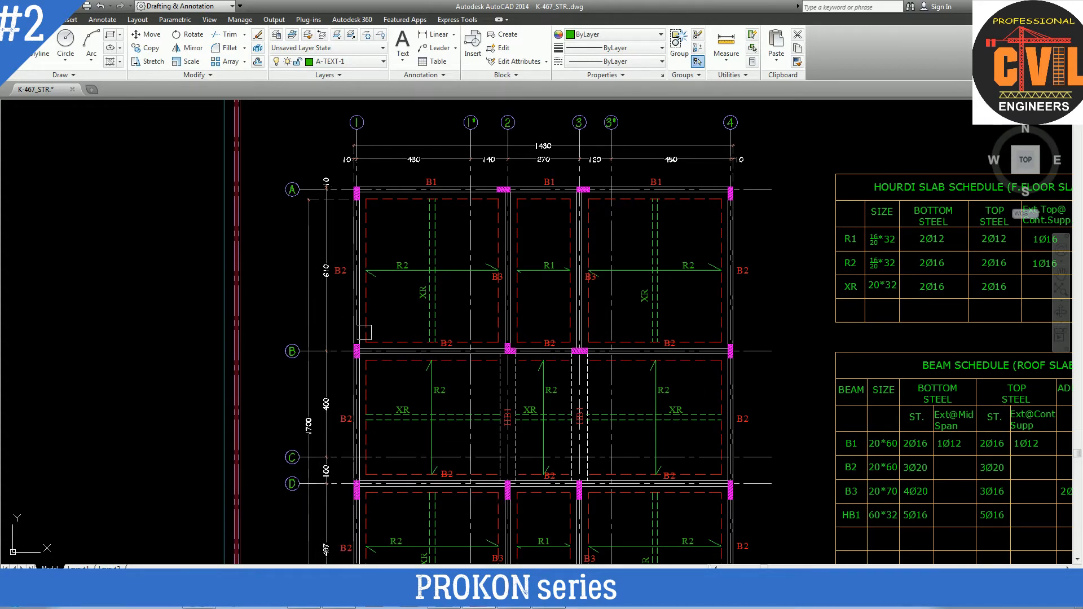
{"action": "scroll", "coordinate": [342, 493], "scroll_direction": "down", "scroll_amount": 2}
{"action": "scroll", "coordinate": [343, 488], "scroll_direction": "up", "scroll_amount": 3}
{"action": "scroll", "coordinate": [324, 464], "scroll_direction": "down", "scroll_amount": 1}
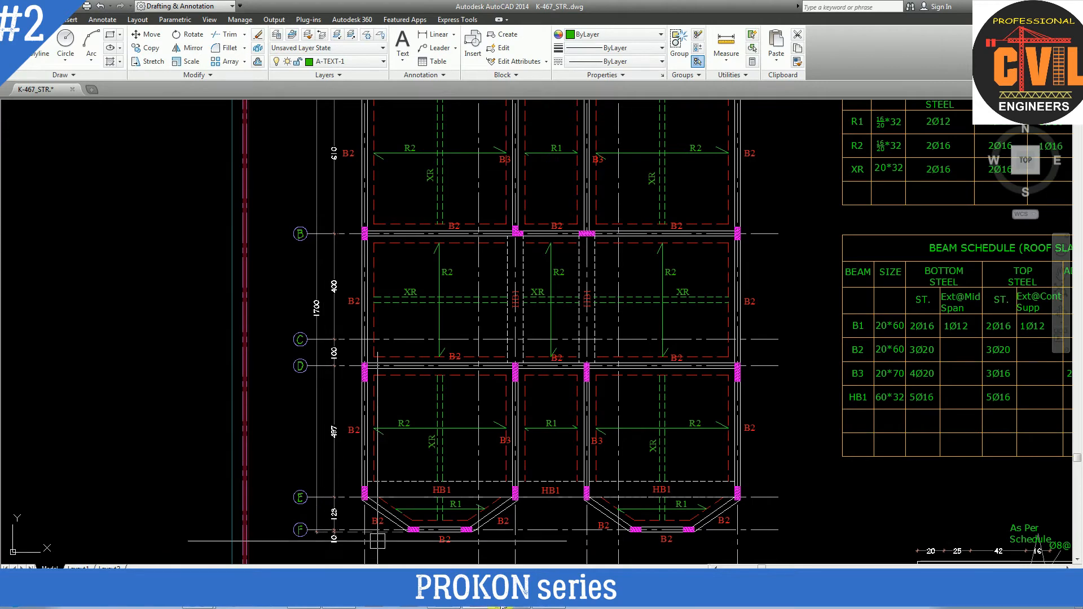
Step: Return to PROKON and review the beam's section lengths and support definitions
{"action": "left_click", "coordinate": [485, 607]}
{"action": "left_click", "coordinate": [59, 85]}
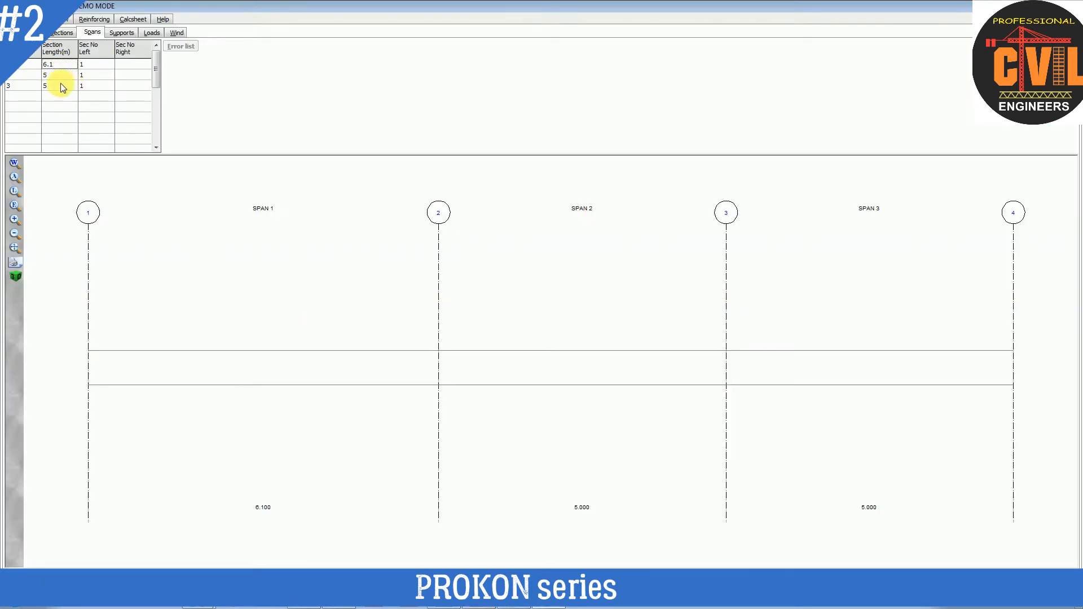
{"action": "left_click", "coordinate": [120, 32]}
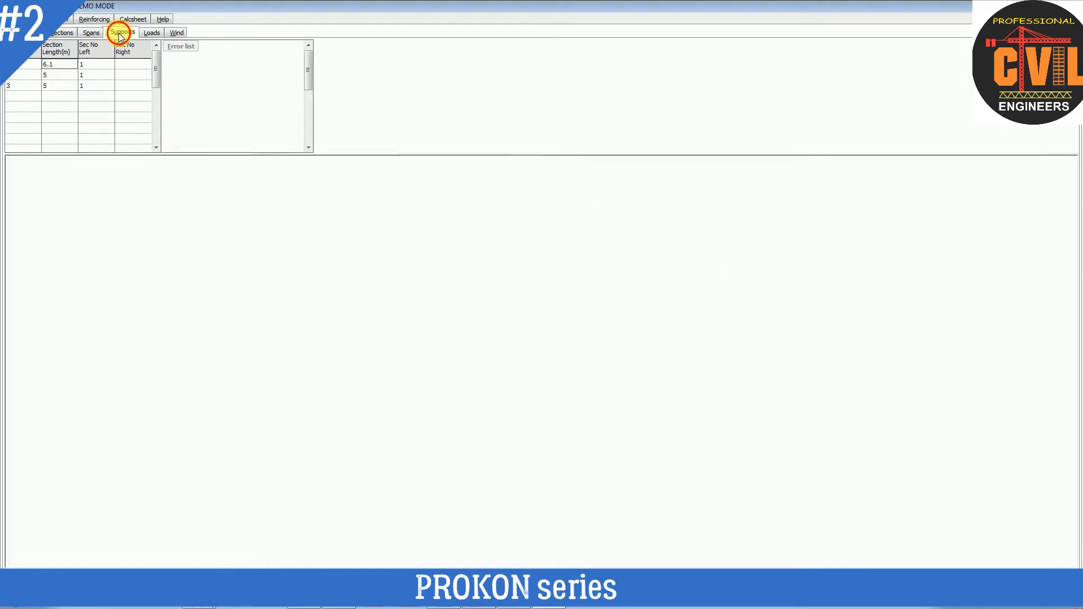
Step: Review the parapet wall and slab dead loads assigned to all three spans
{"action": "left_click", "coordinate": [149, 33]}
{"action": "left_click", "coordinate": [79, 68]}
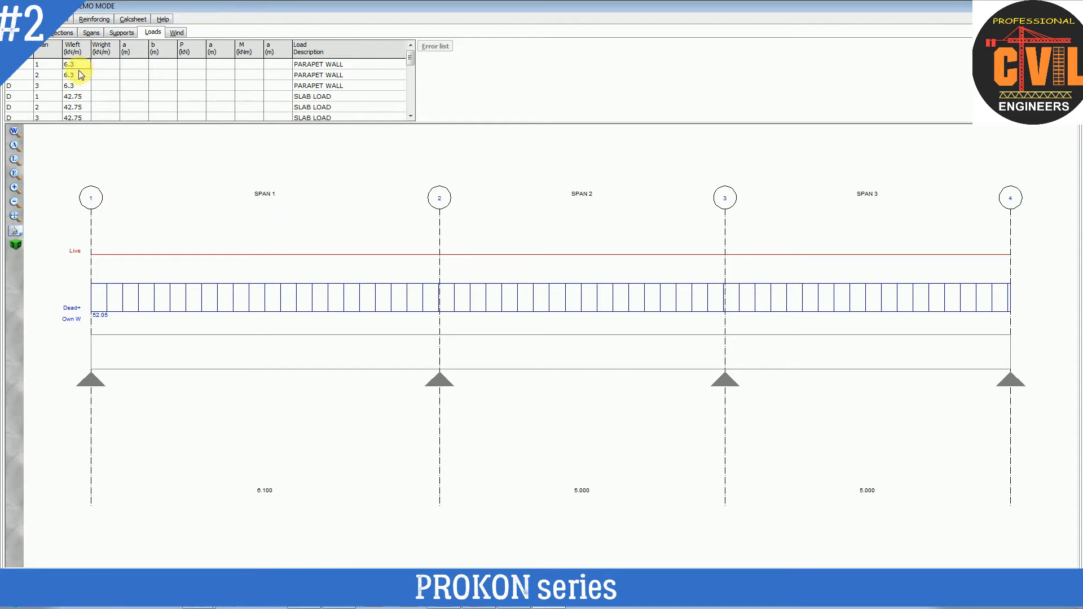
{"action": "left_click", "coordinate": [363, 67]}
{"action": "left_click", "coordinate": [352, 77]}
{"action": "left_click", "coordinate": [351, 83]}
{"action": "left_click", "coordinate": [316, 108]}
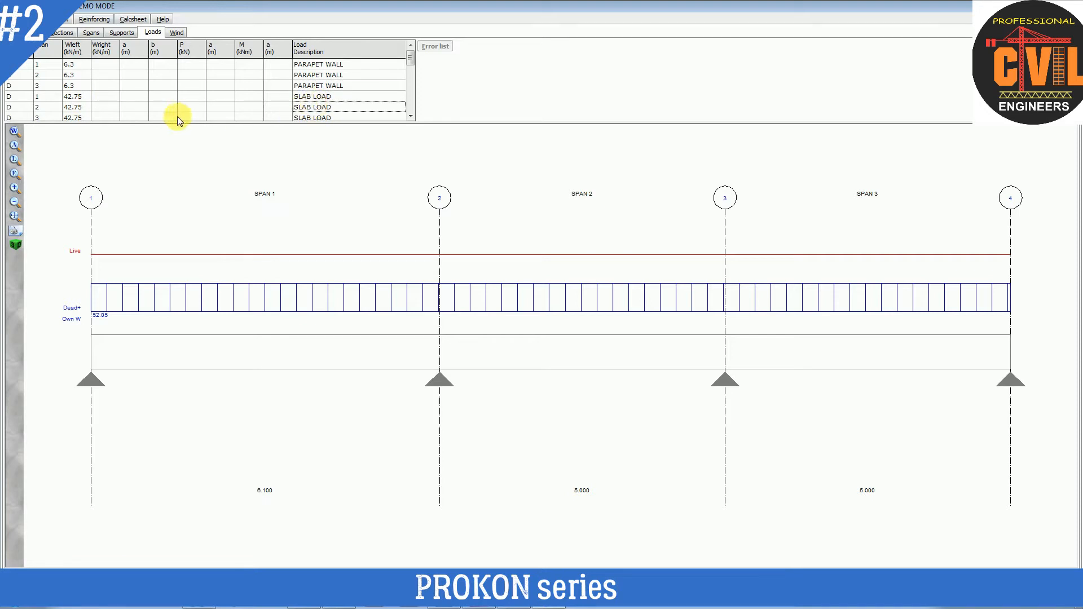
{"action": "left_click", "coordinate": [70, 97]}
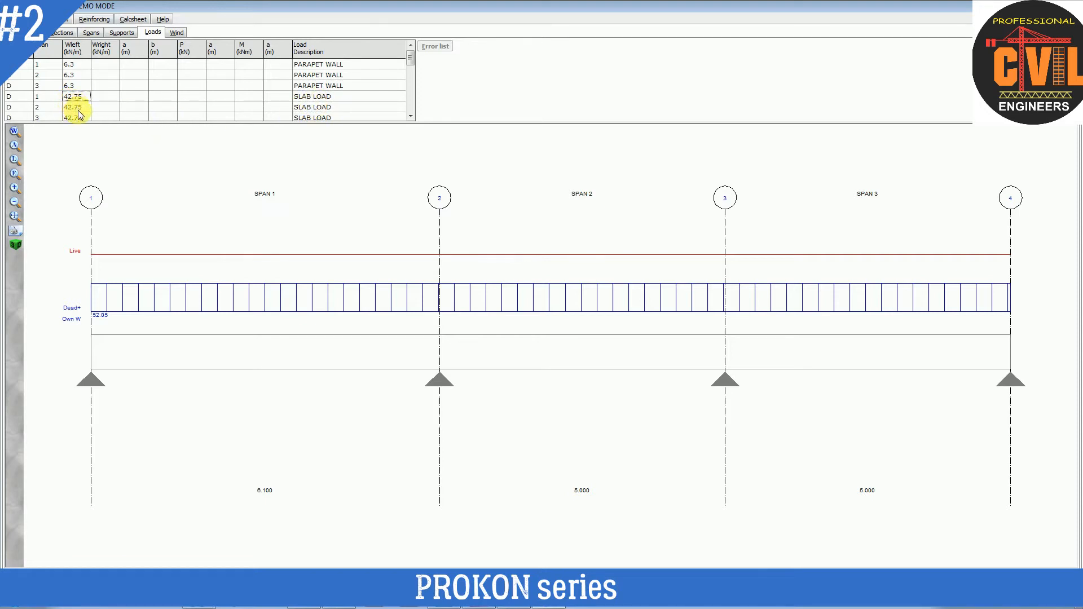
{"action": "left_click", "coordinate": [80, 116]}
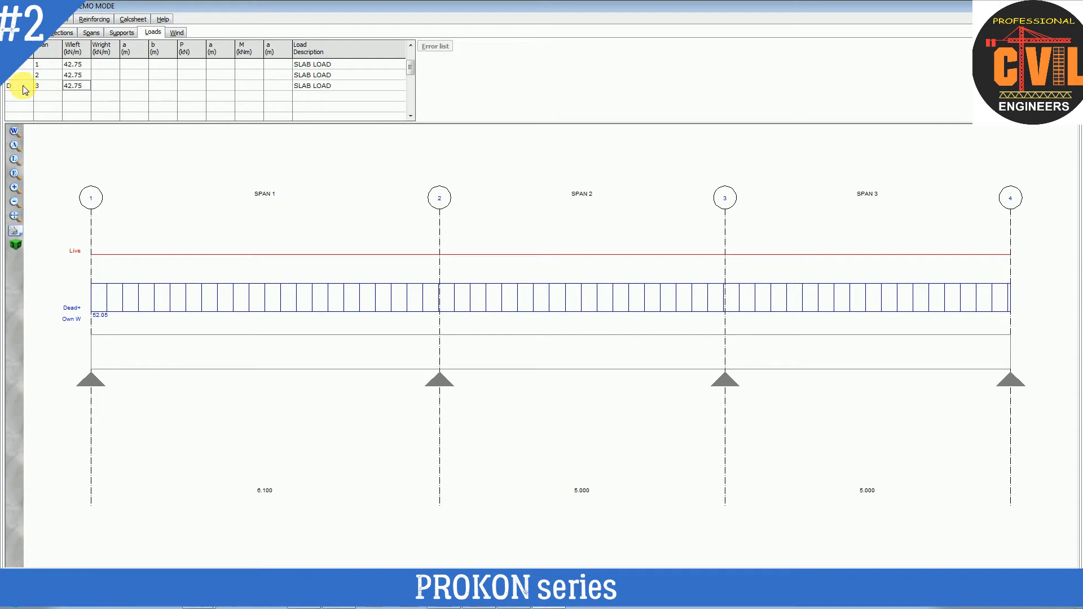
{"action": "left_click", "coordinate": [72, 65]}
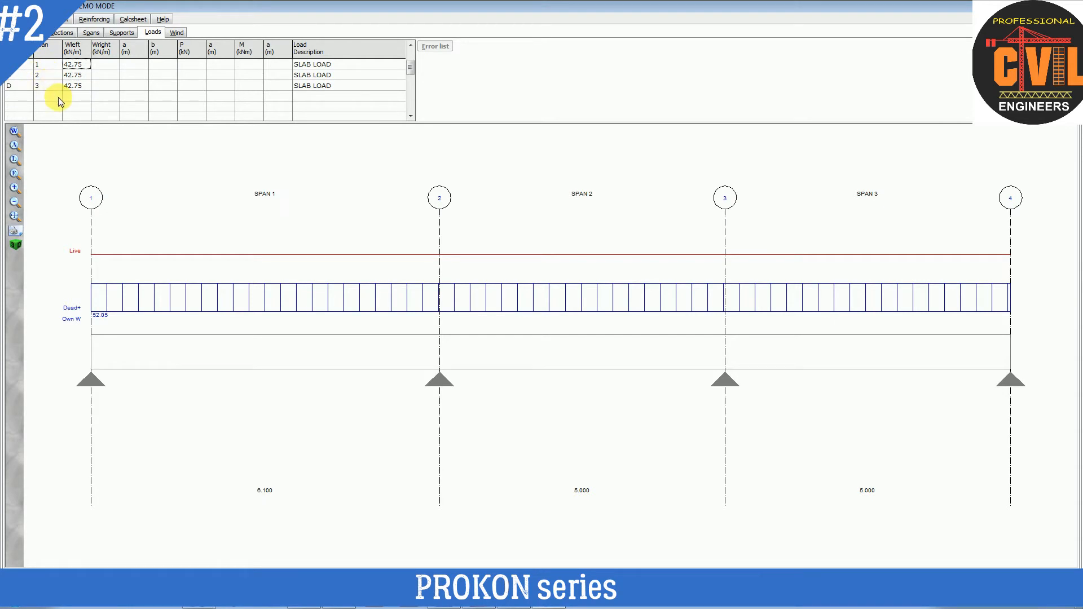
Step: Analyse the beam and inspect its deflection, shear and moment, and required steel diagrams
{"action": "left_click", "coordinate": [66, 19]}
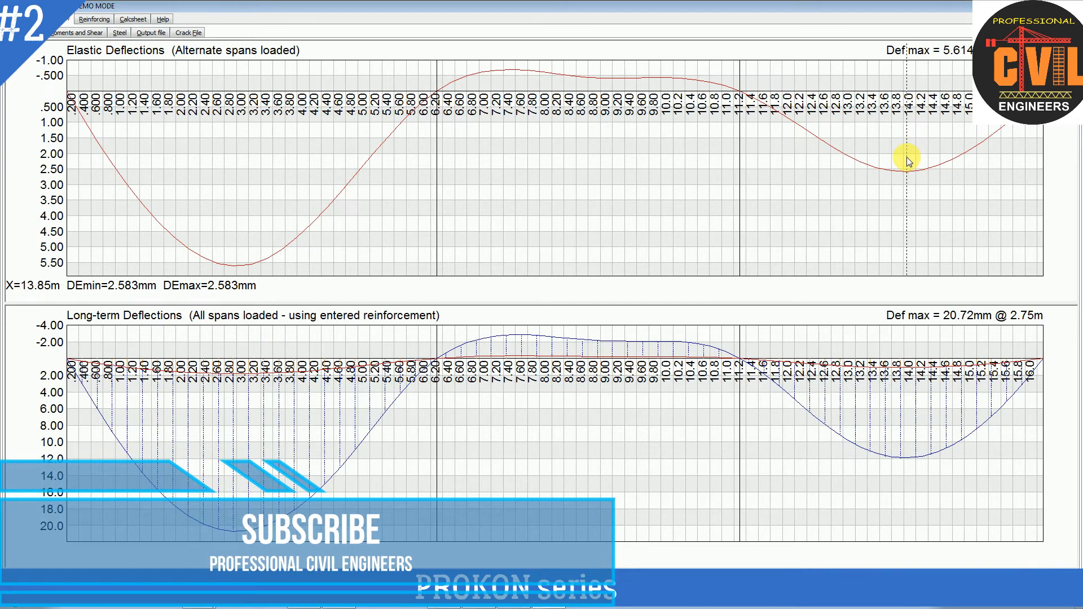
{"action": "left_click", "coordinate": [76, 32]}
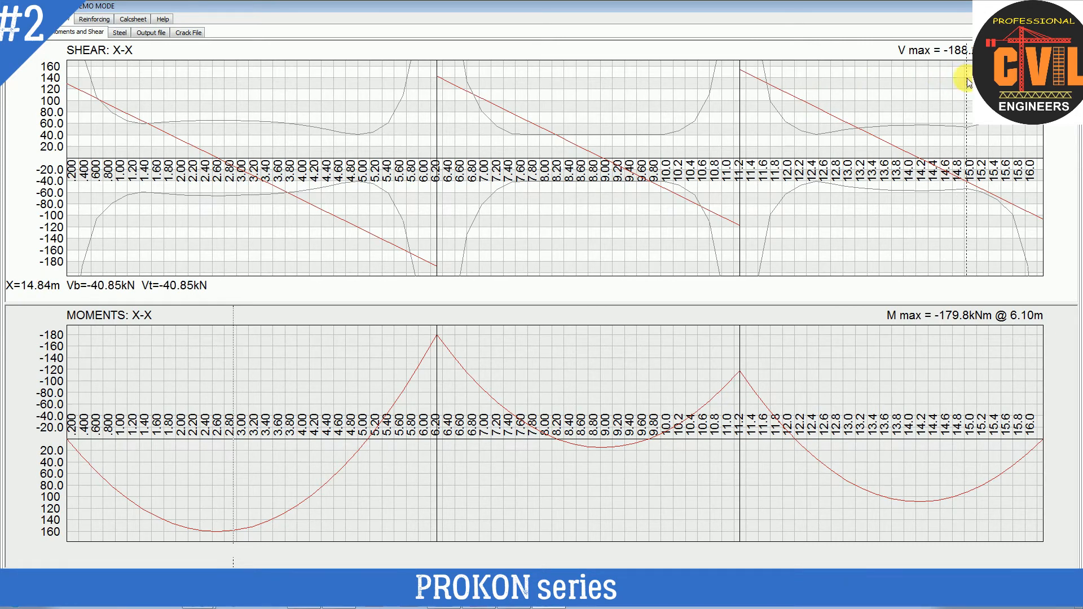
{"action": "left_click", "coordinate": [125, 42]}
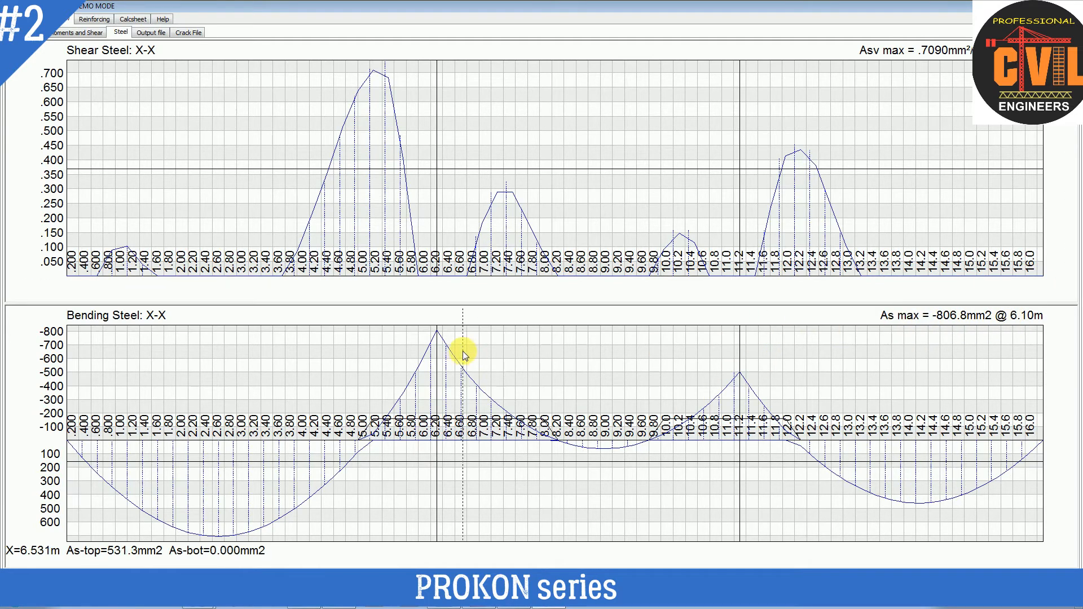
Step: Set the minimum and maximum top bar diameters to 16 mm in the reinforcing parameters
{"action": "left_click", "coordinate": [103, 20]}
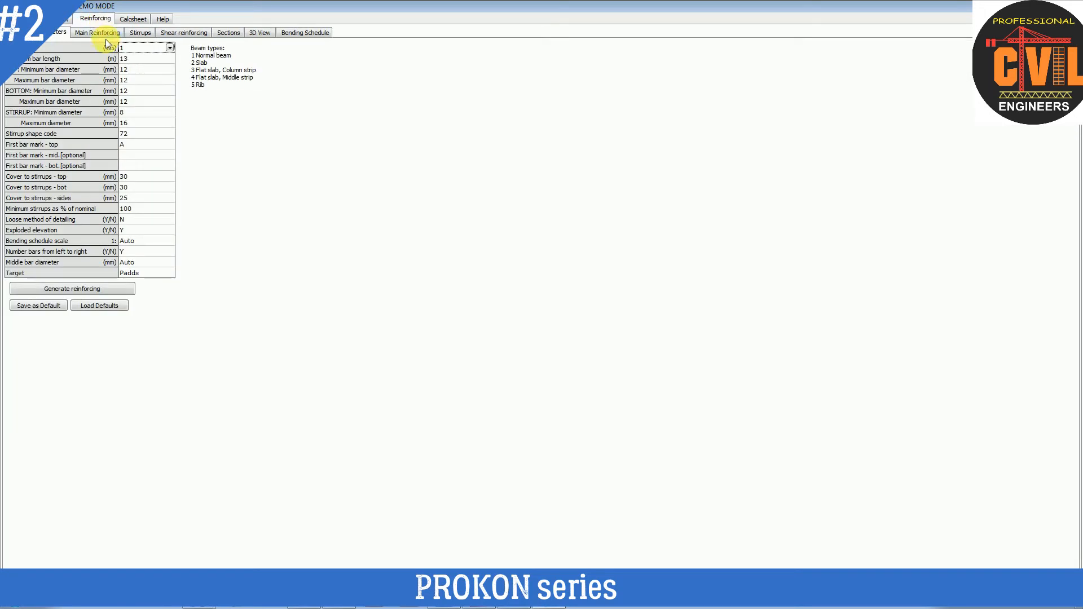
{"action": "left_click", "coordinate": [148, 69]}
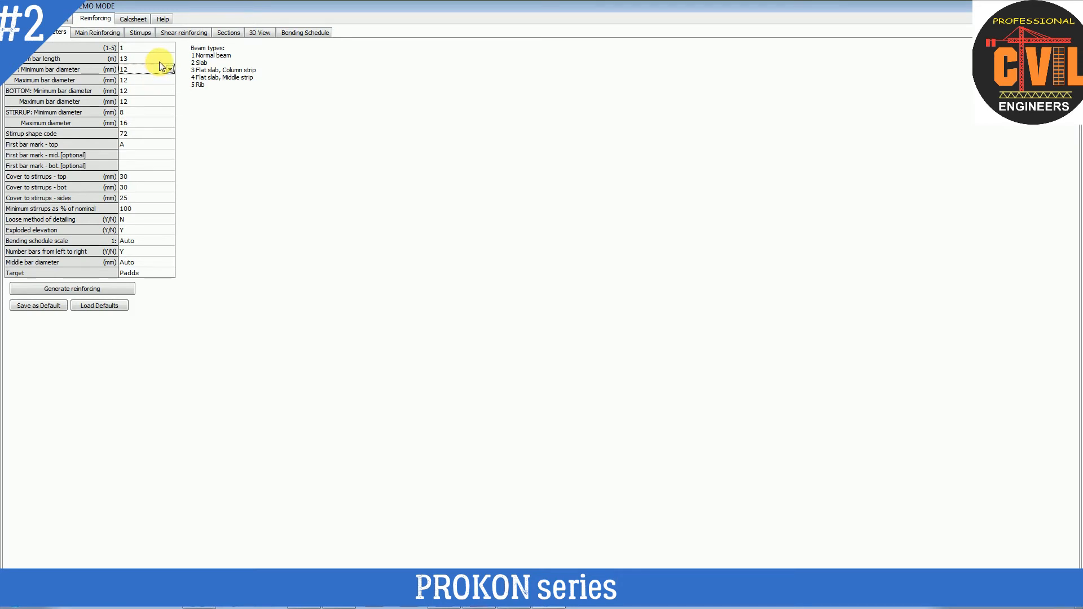
{"action": "left_click", "coordinate": [169, 68]}
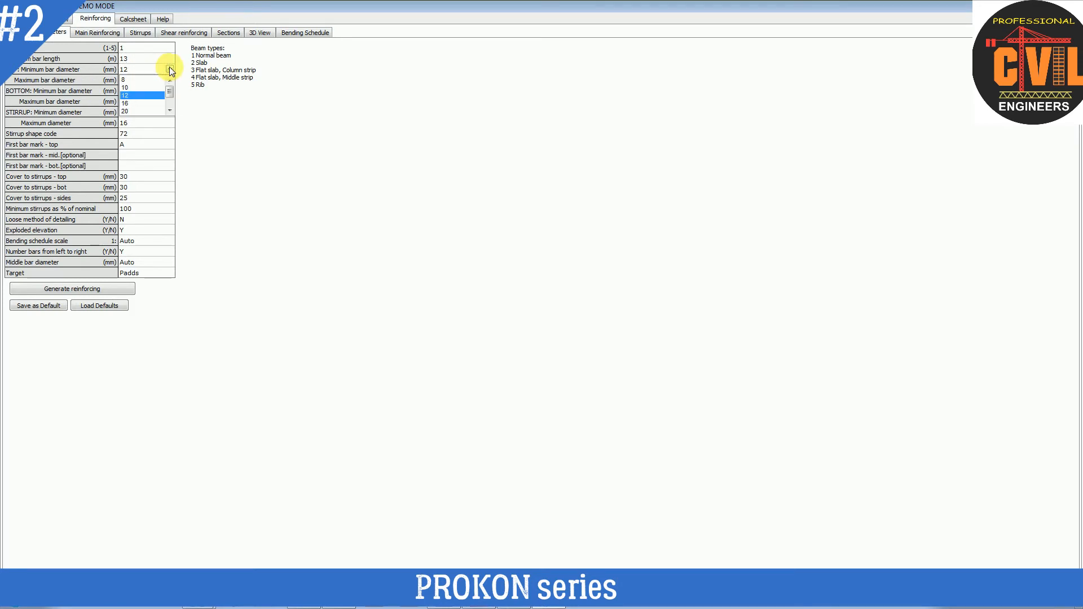
{"action": "left_click", "coordinate": [142, 103]}
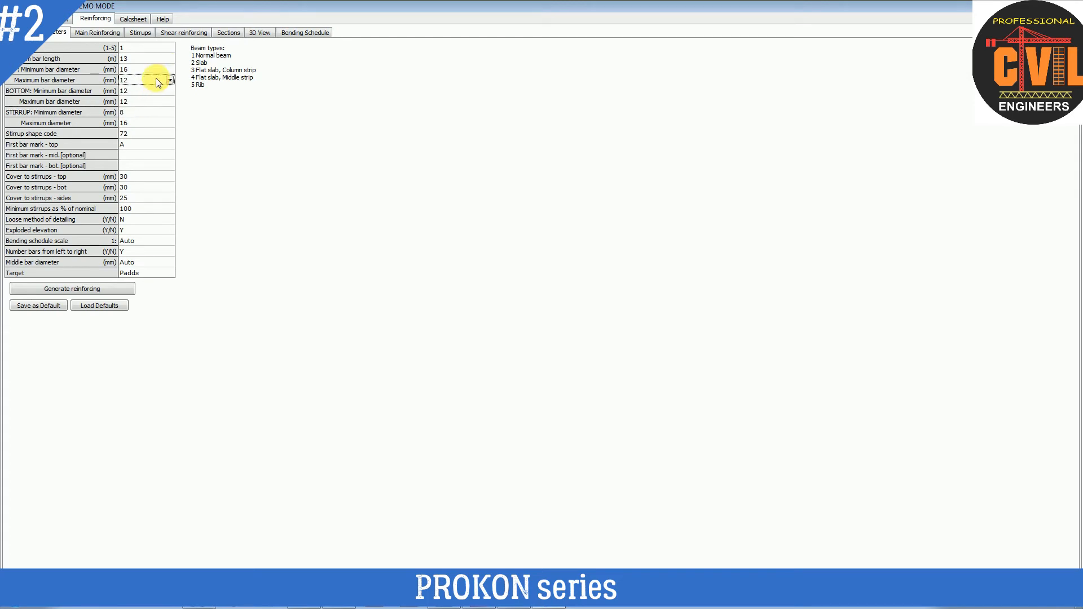
{"action": "left_click", "coordinate": [168, 80]}
{"action": "left_click", "coordinate": [145, 114]}
Step: Set the minimum and maximum bottom bar diameters to 16 mm
{"action": "left_click", "coordinate": [151, 91]}
{"action": "left_click", "coordinate": [169, 92]}
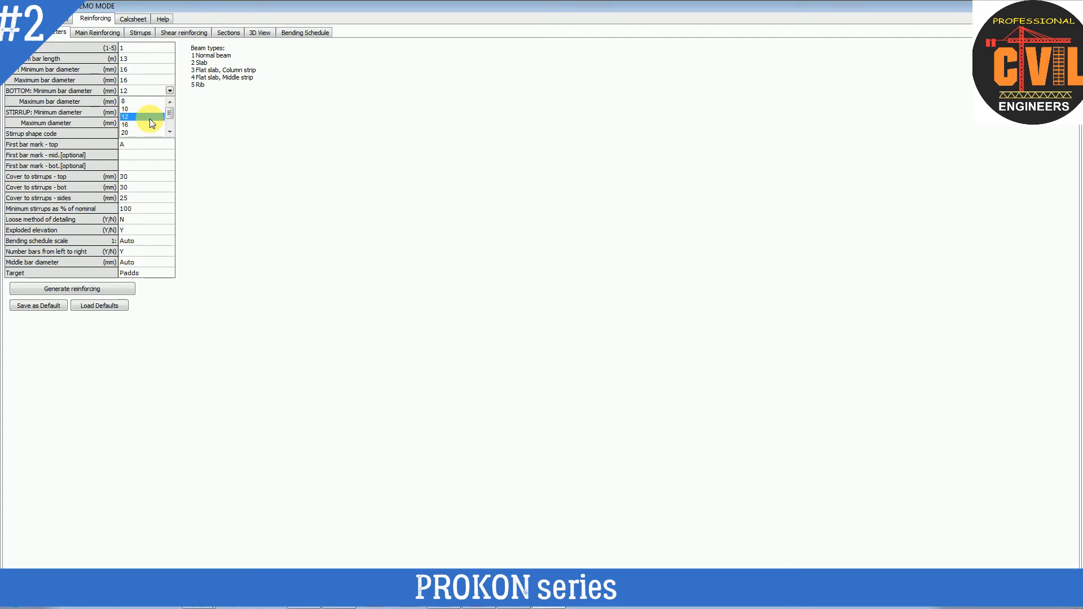
{"action": "left_click", "coordinate": [147, 125]}
{"action": "left_click", "coordinate": [159, 103]}
{"action": "left_click", "coordinate": [169, 102]}
{"action": "left_click", "coordinate": [151, 130]}
{"action": "left_click", "coordinate": [169, 102]}
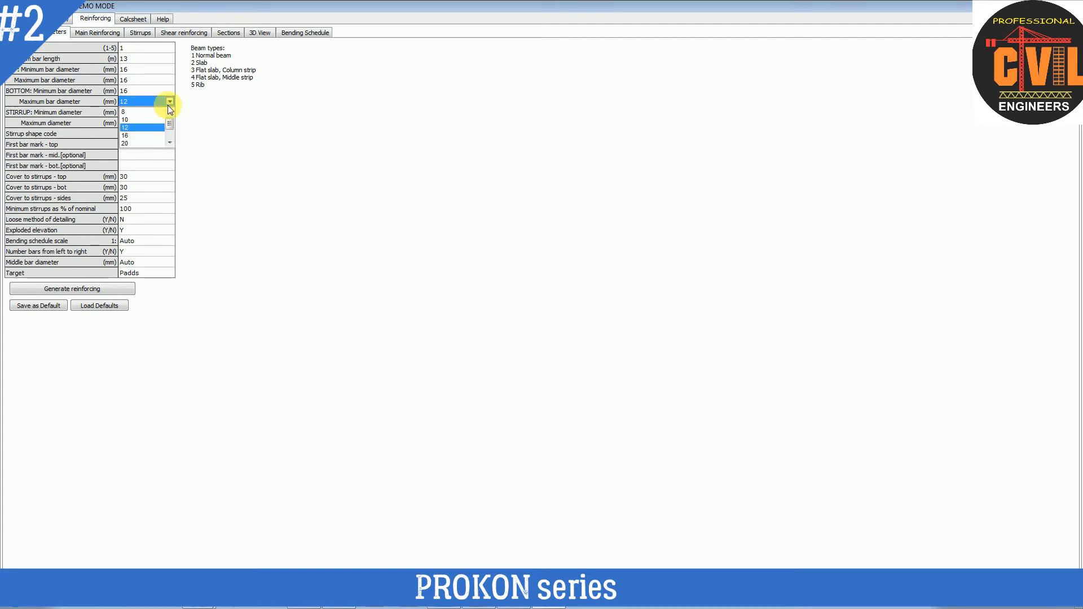
{"action": "left_click", "coordinate": [141, 132]}
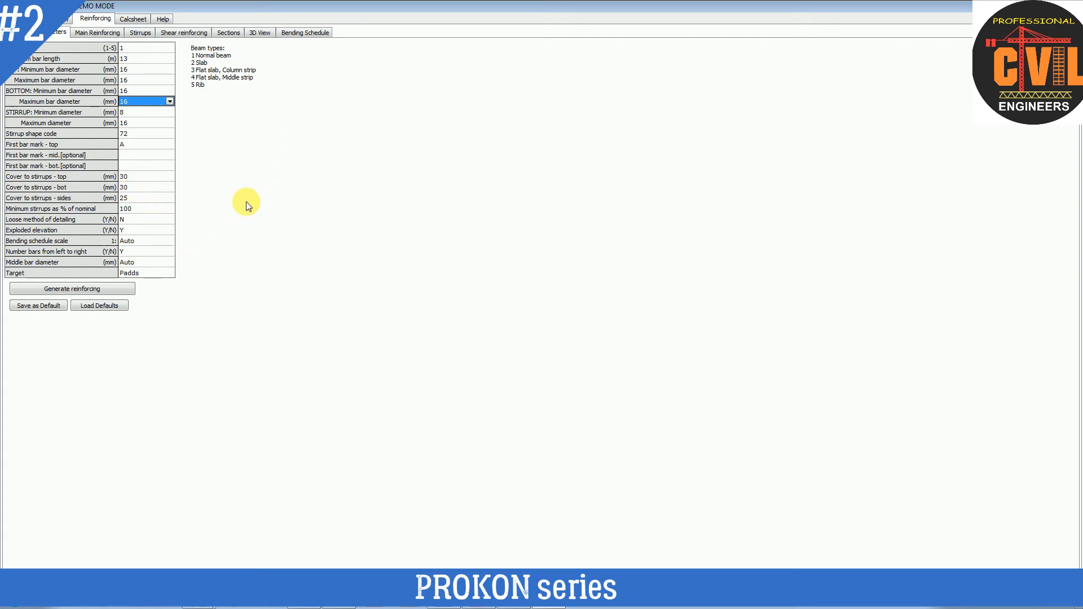
Step: Generate the beam reinforcement from the current parameters, overwriting the existing bars
{"action": "left_click", "coordinate": [90, 288]}
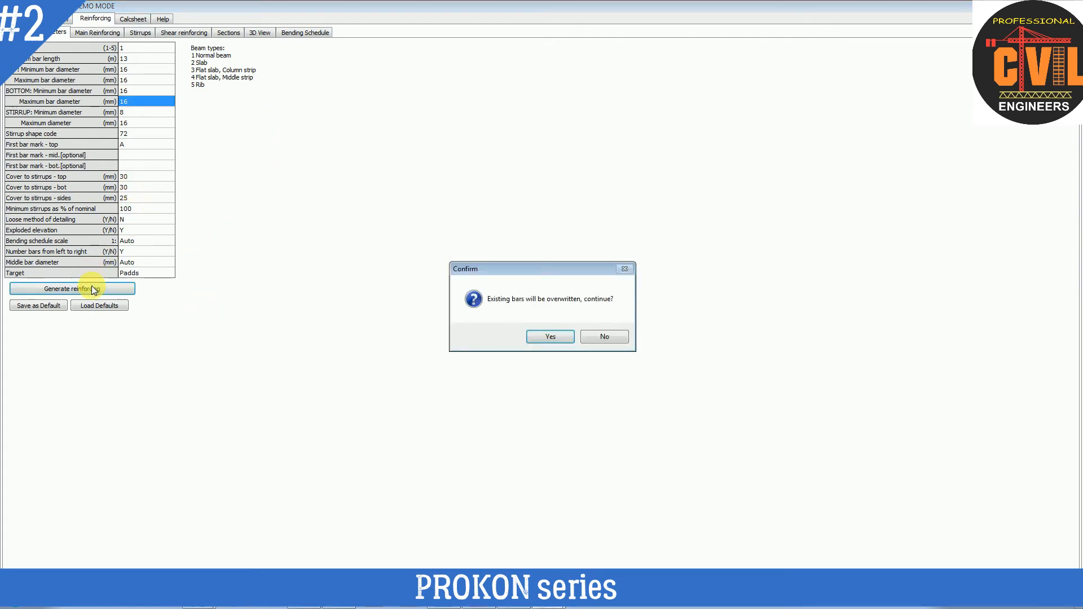
{"action": "left_click", "coordinate": [535, 339]}
{"action": "left_click", "coordinate": [581, 334]}
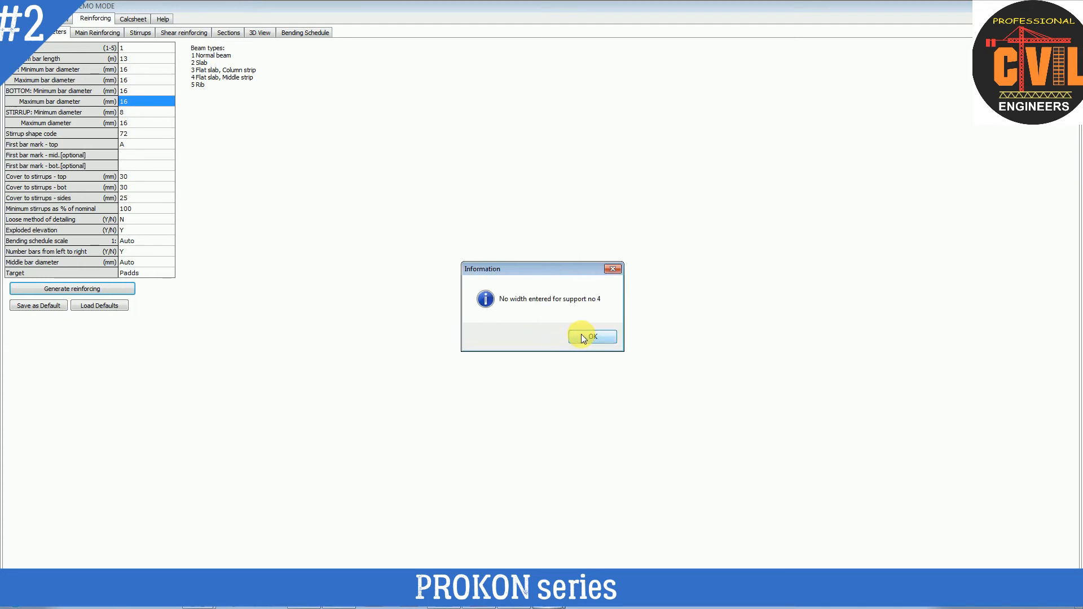
{"action": "left_click", "coordinate": [581, 333]}
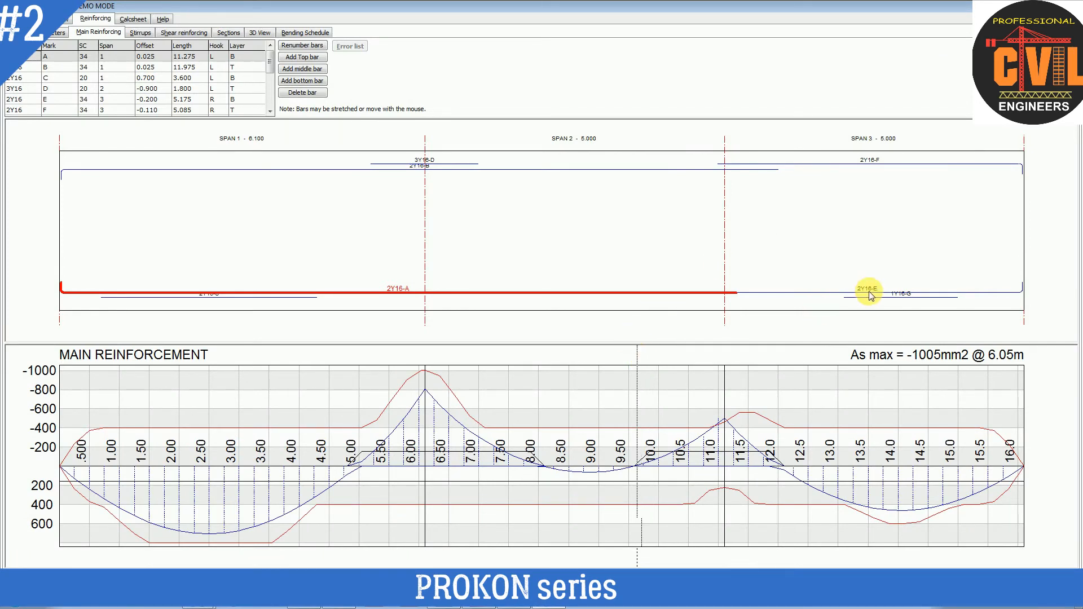
Step: Delete the short additional bottom bars G in span 3 and C in span 1
{"action": "left_click", "coordinate": [882, 301]}
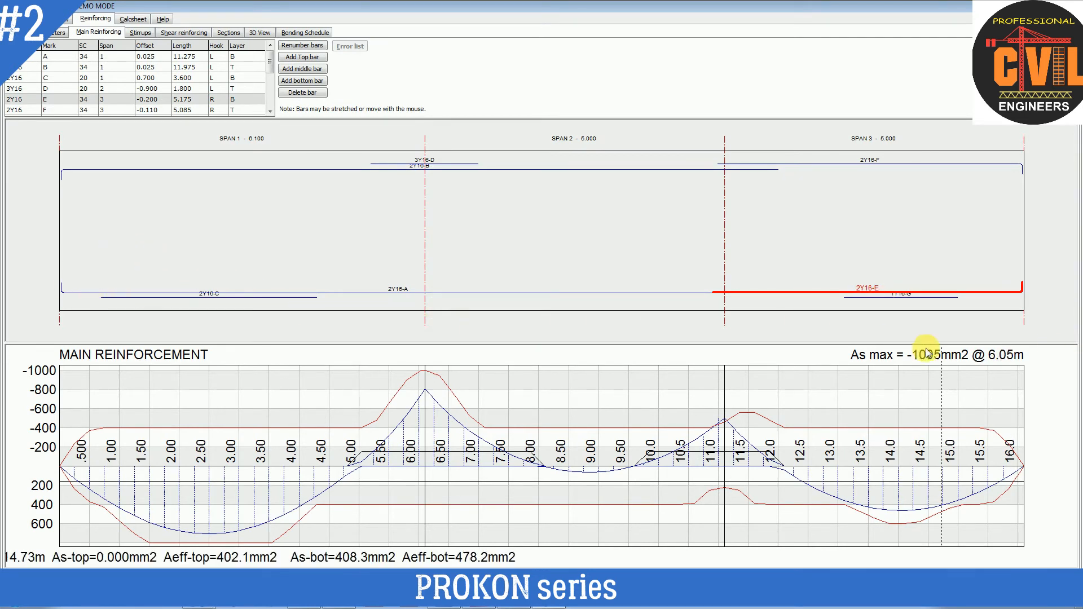
{"action": "left_click", "coordinate": [929, 301]}
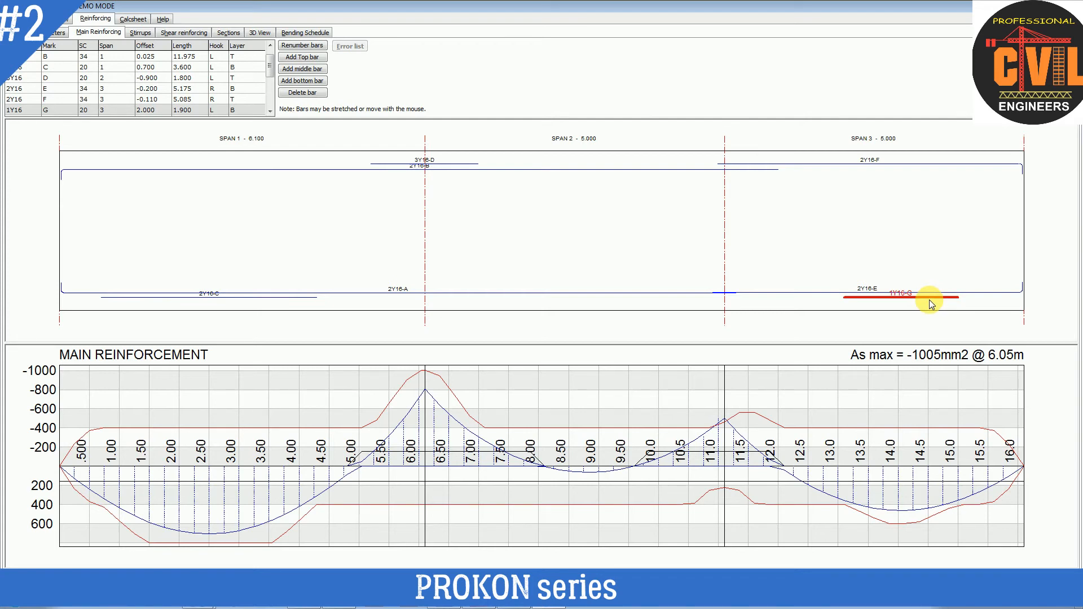
{"action": "key", "text": "Delete"}
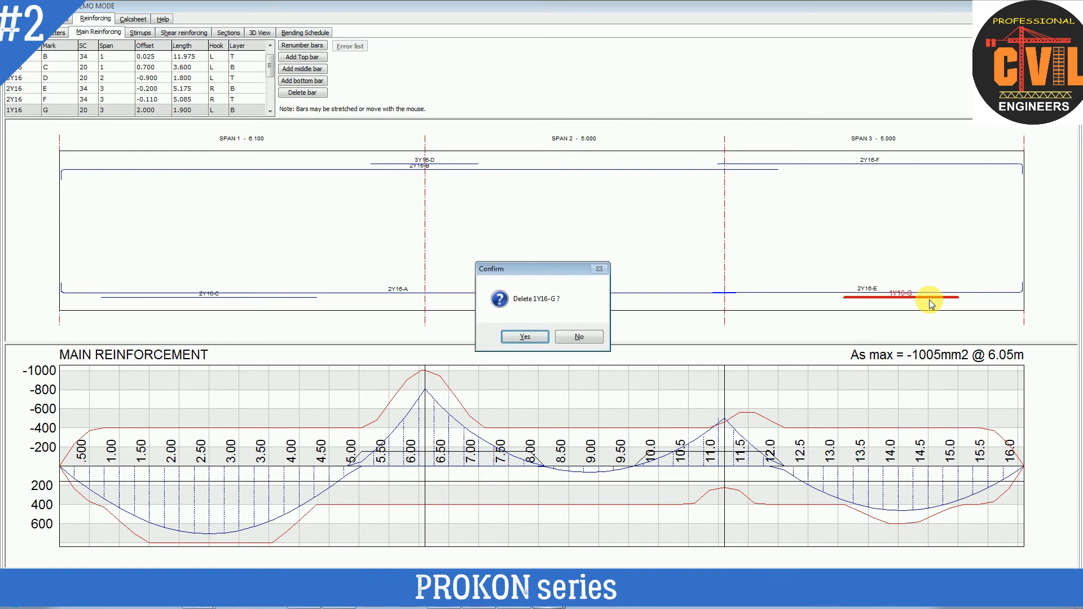
{"action": "left_click", "coordinate": [527, 337]}
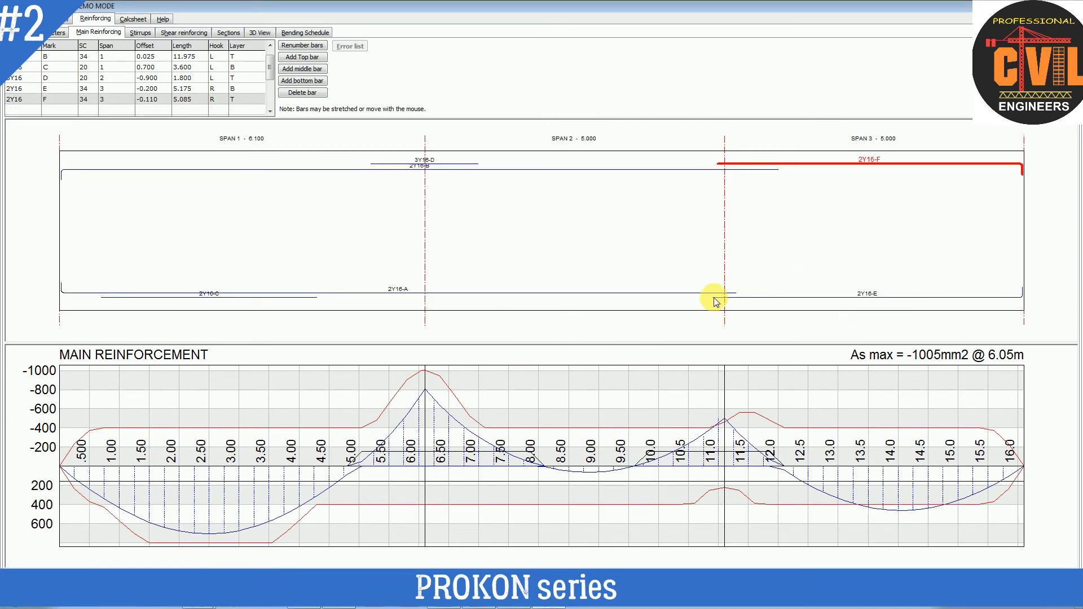
{"action": "left_click", "coordinate": [307, 297]}
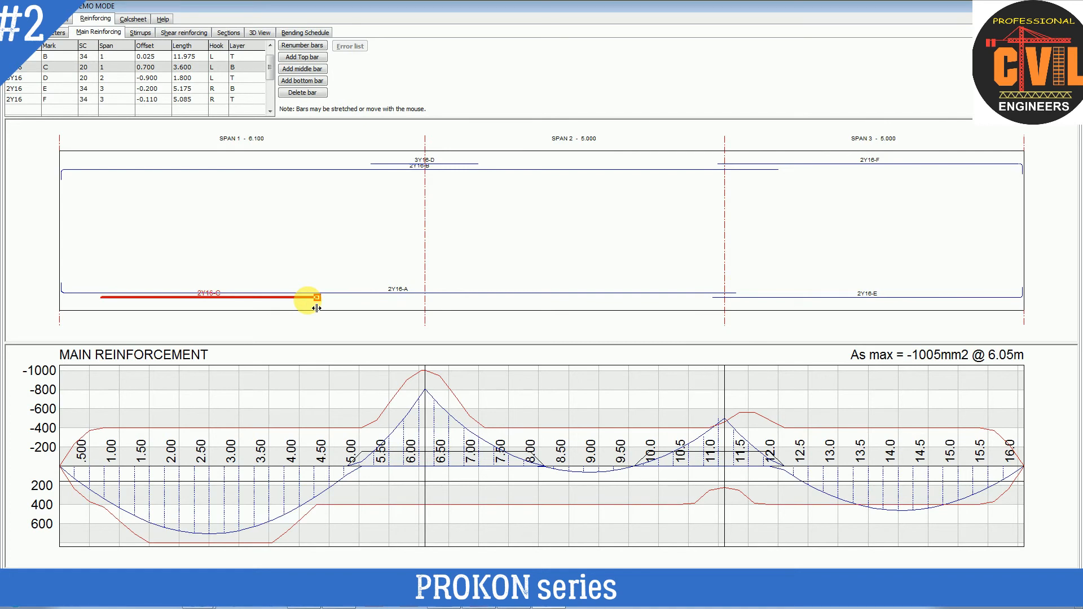
{"action": "key", "text": "Delete"}
{"action": "key", "text": "Return"}
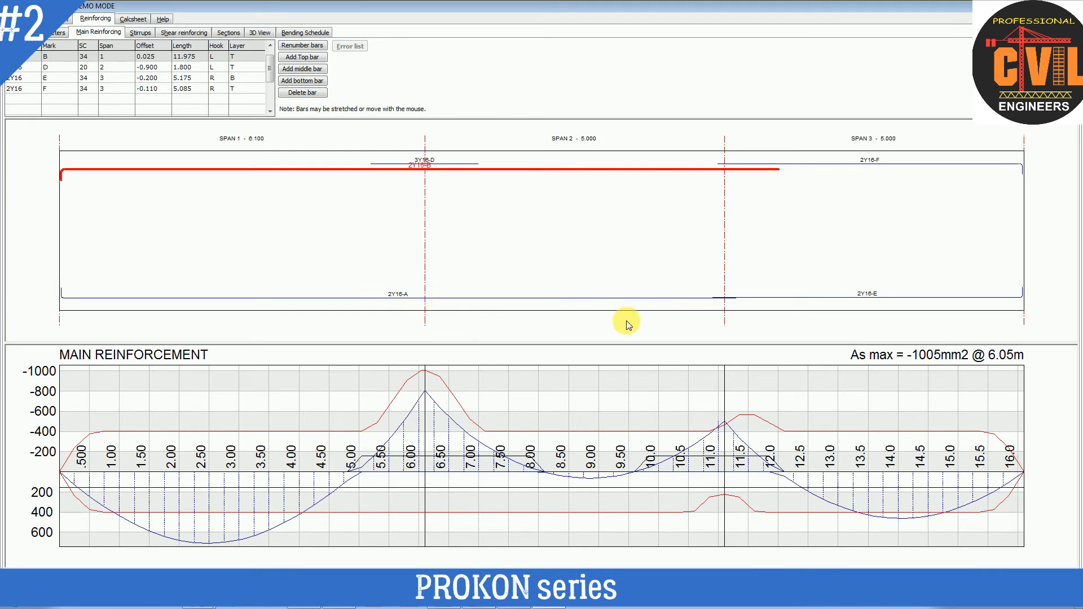
Step: Change the continuous bottom bars A and E to 3Y16
{"action": "left_click", "coordinate": [292, 295]}
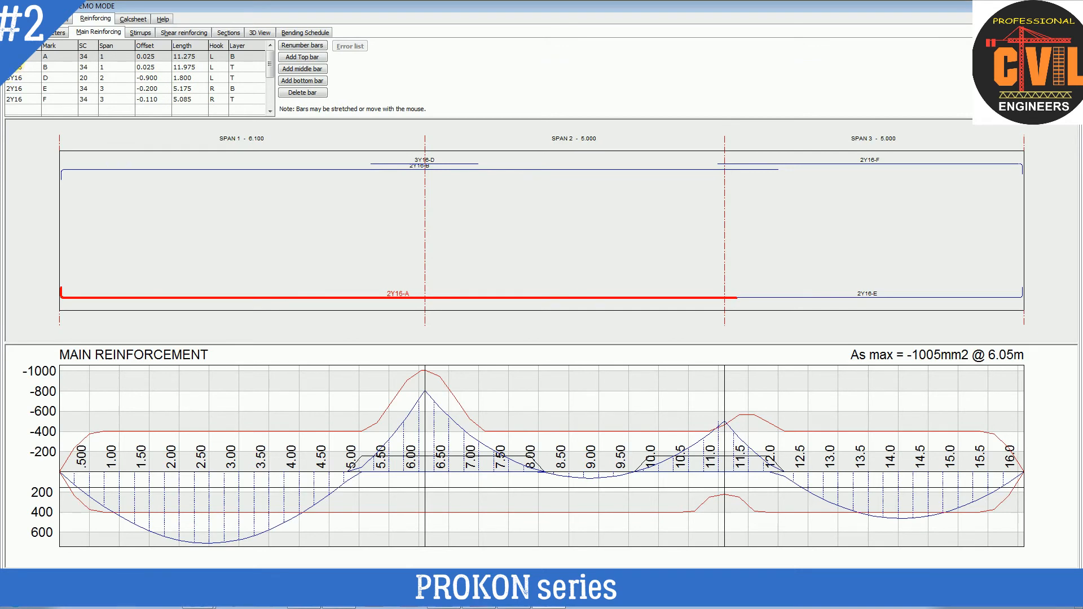
{"action": "left_click", "coordinate": [16, 58]}
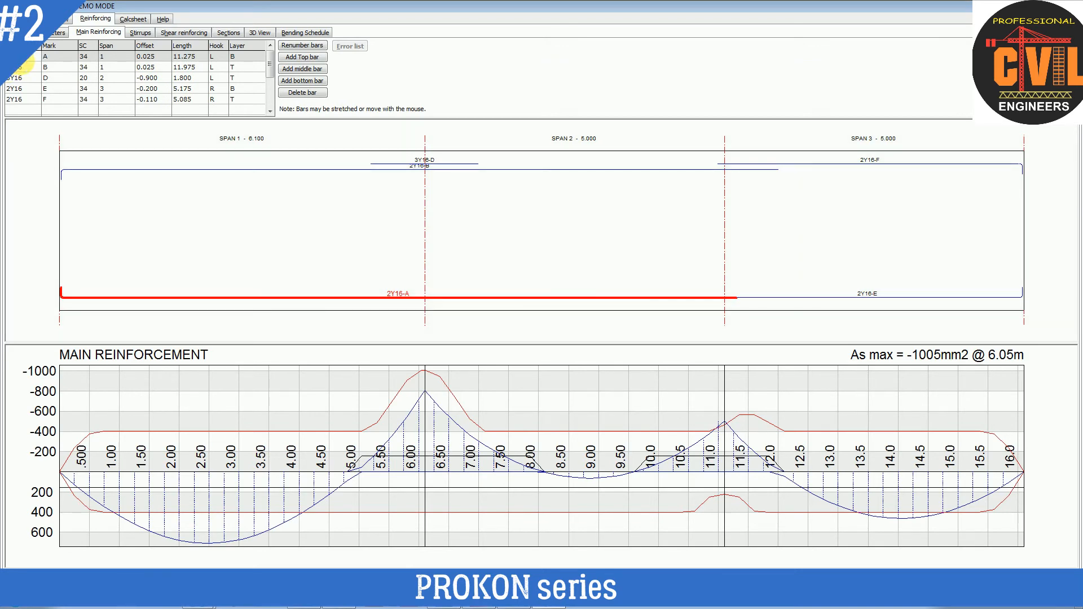
{"action": "left_click", "coordinate": [587, 316]}
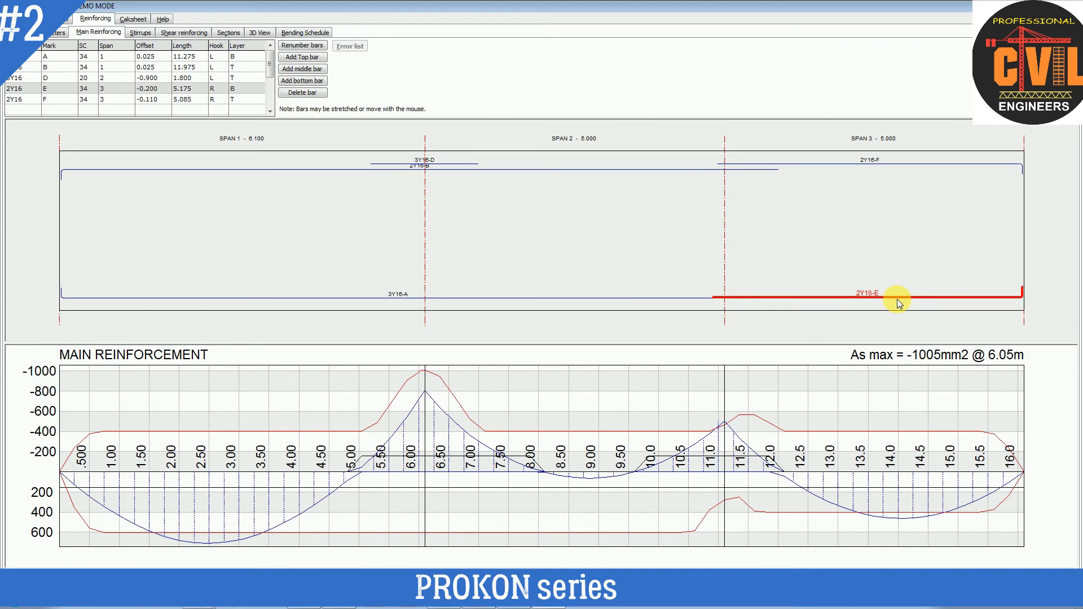
{"action": "left_click", "coordinate": [10, 88]}
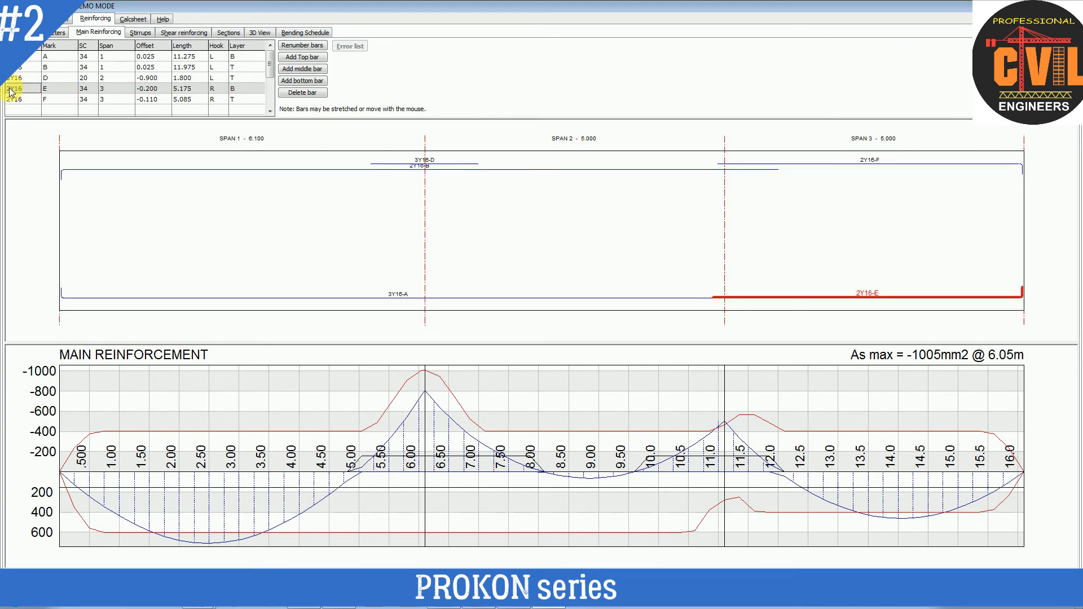
{"action": "left_click", "coordinate": [15, 90]}
{"action": "type", "text": "3"}
{"action": "left_click", "coordinate": [271, 218]}
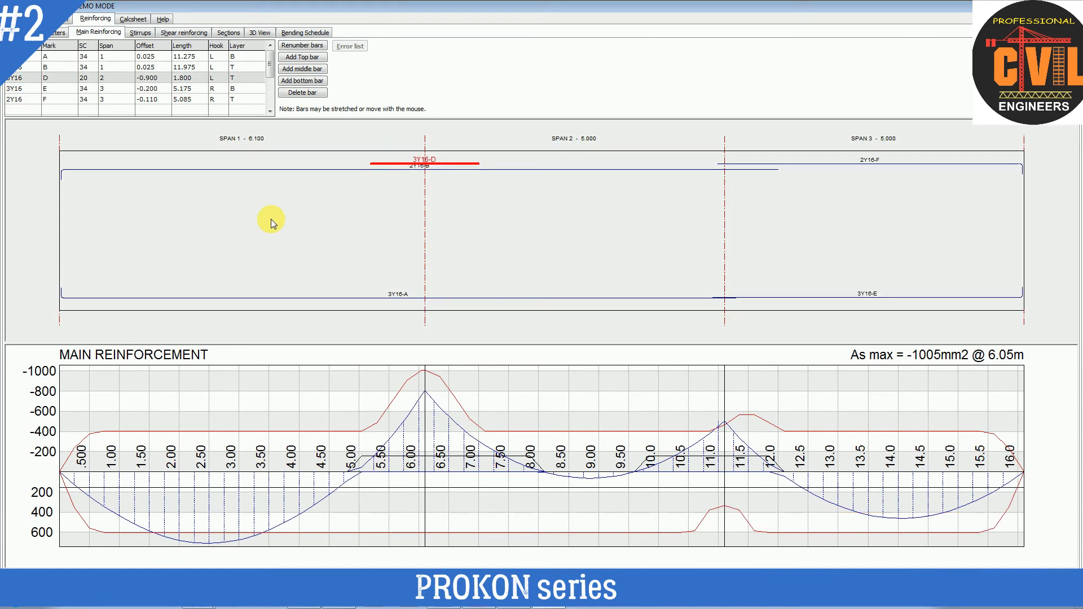
Step: Delete the short top bar D over the support between spans 1 and 2
{"action": "left_click", "coordinate": [458, 162]}
{"action": "key", "text": "Delete"}
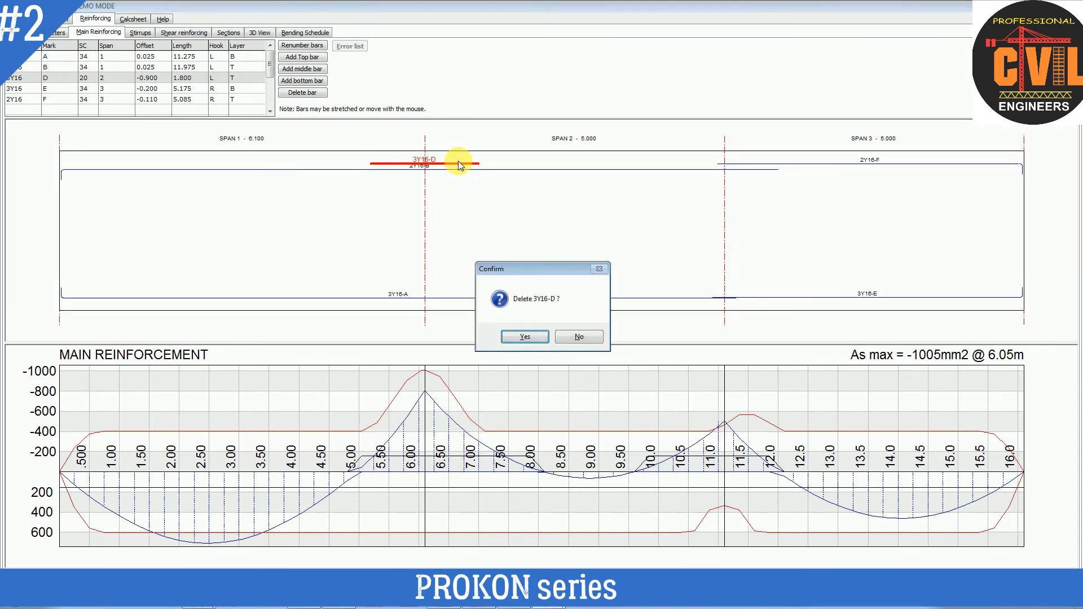
{"action": "left_click", "coordinate": [534, 337]}
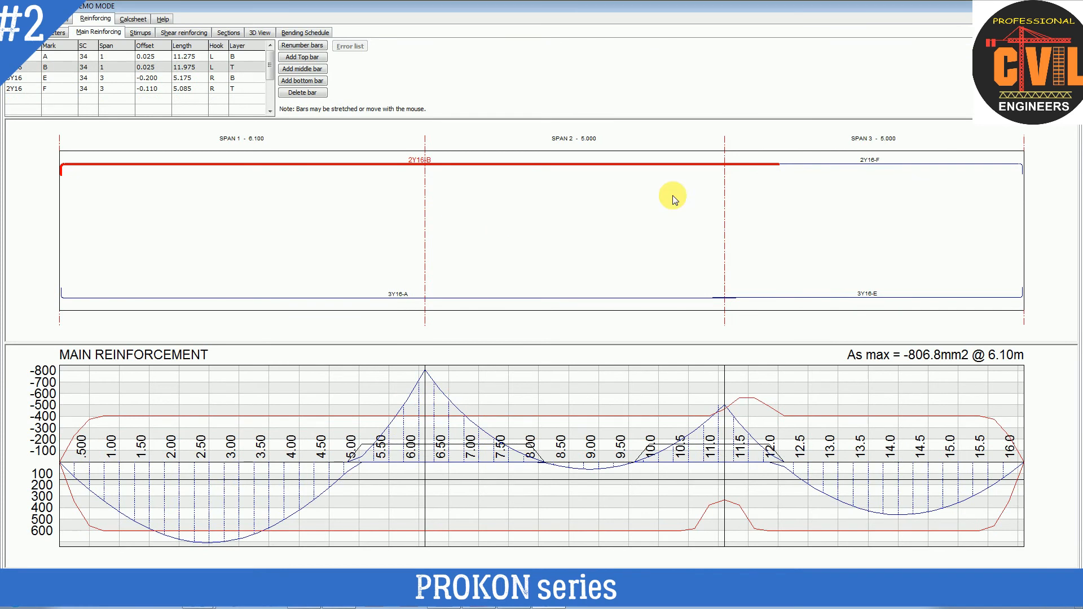
Step: Change the continuous top bars B and F to 3Y16
{"action": "left_click", "coordinate": [12, 69]}
{"action": "left_click", "coordinate": [18, 79]}
{"action": "left_click", "coordinate": [12, 90]}
{"action": "left_click", "coordinate": [13, 90]}
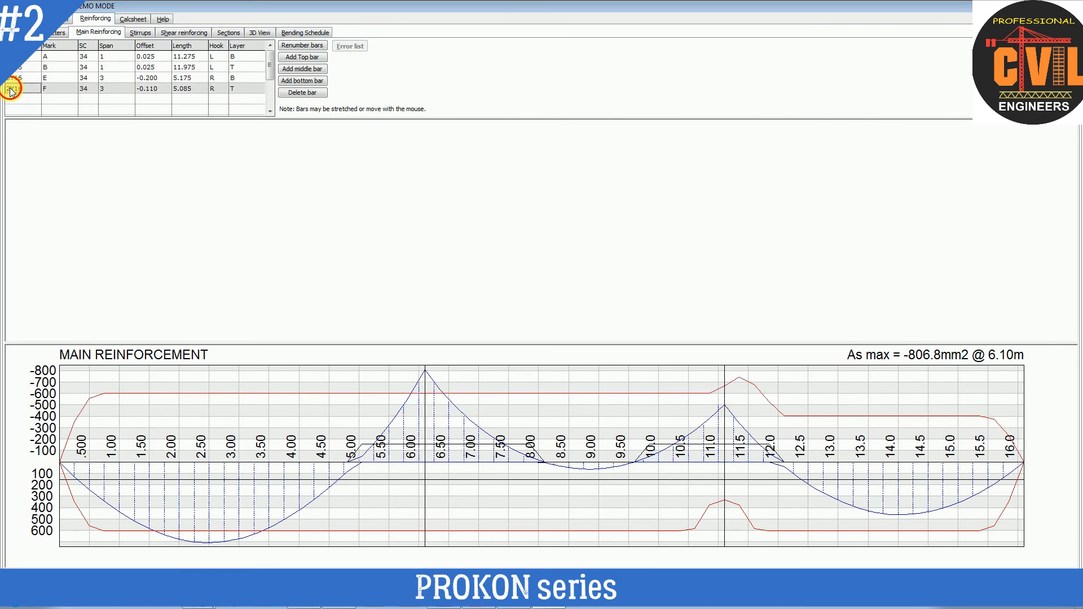
{"action": "type", "text": "3"}
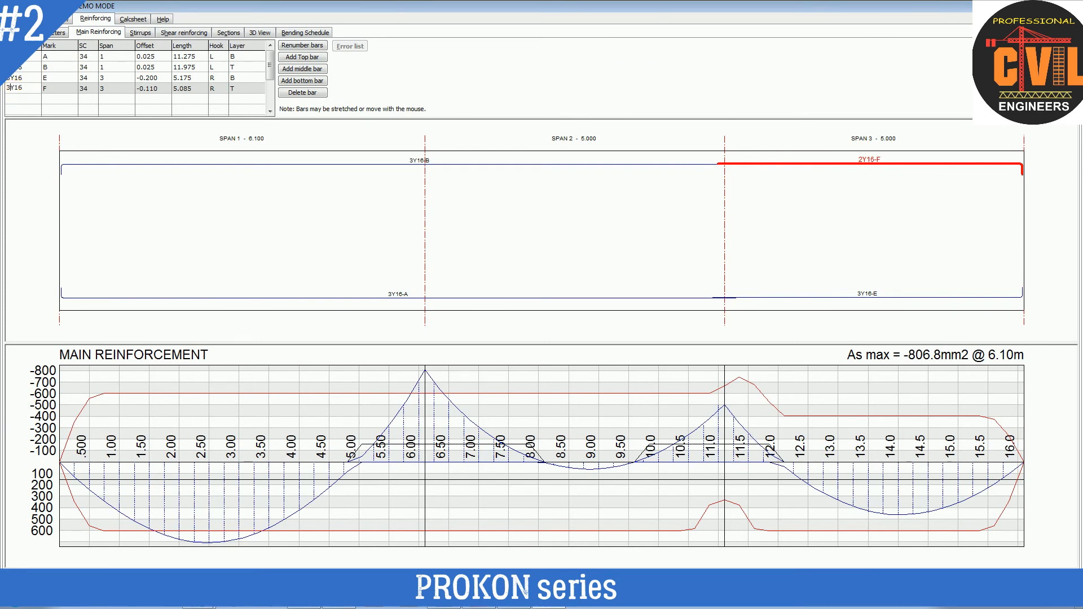
{"action": "left_click", "coordinate": [120, 68]}
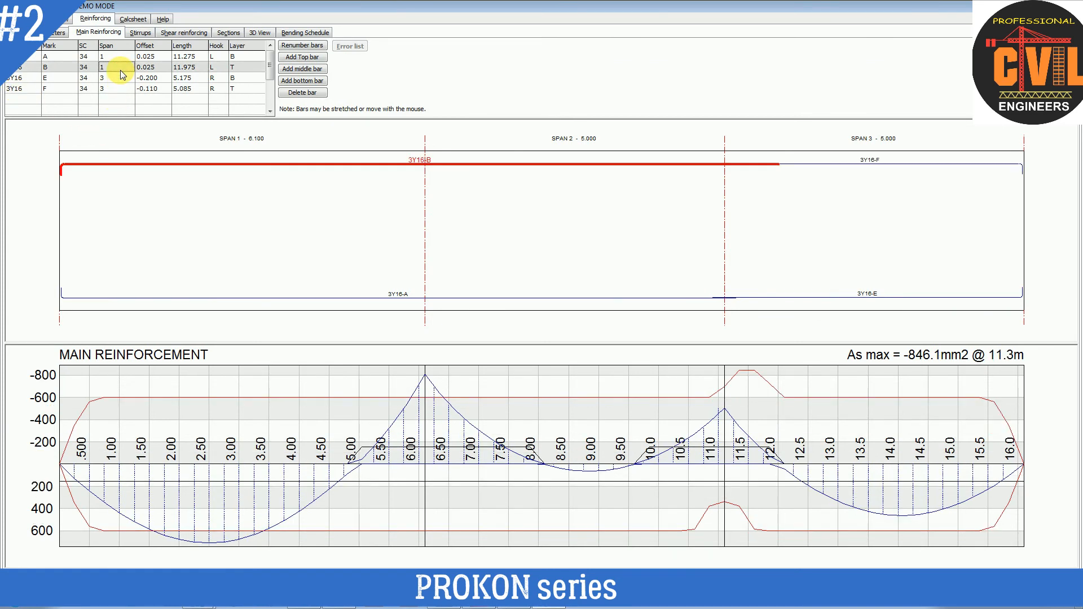
Step: Review the deflection, shear and moment, and required steel diagrams against the main reinforcement layout
{"action": "left_click", "coordinate": [64, 24]}
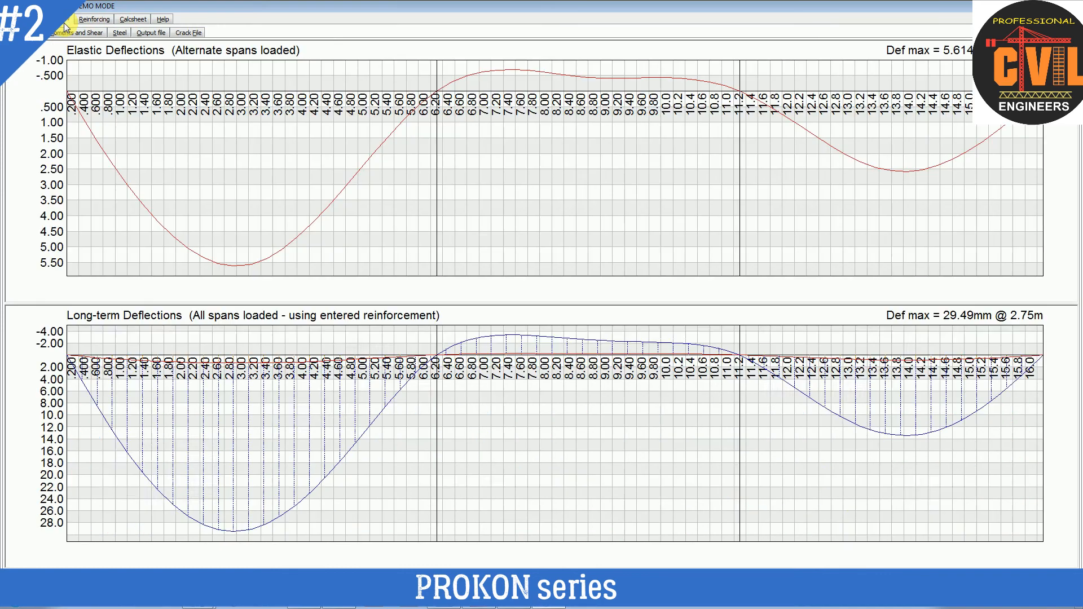
{"action": "left_click", "coordinate": [95, 31]}
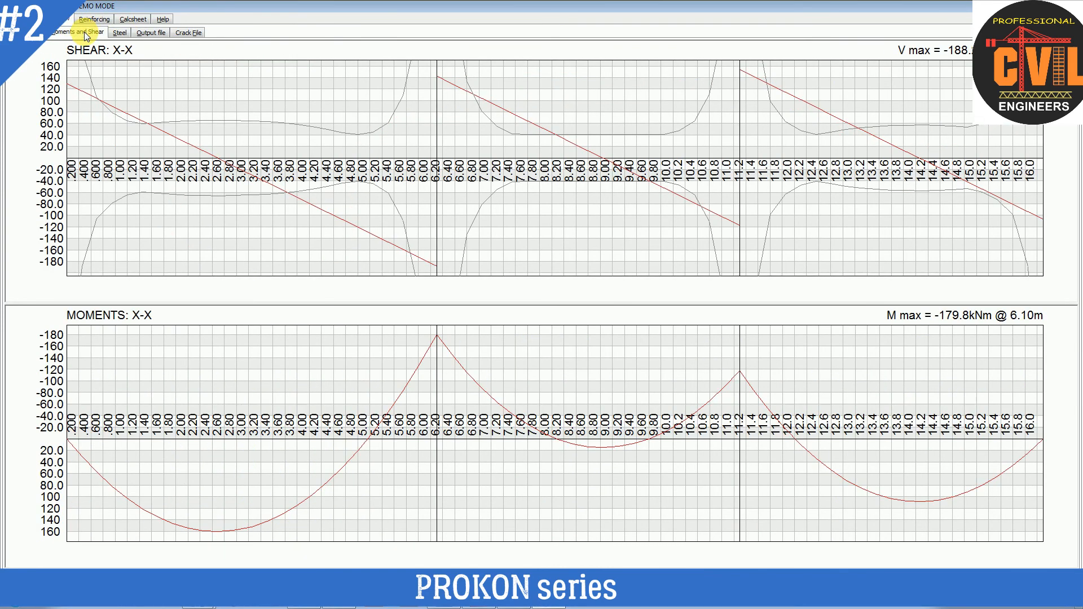
{"action": "left_click", "coordinate": [98, 20]}
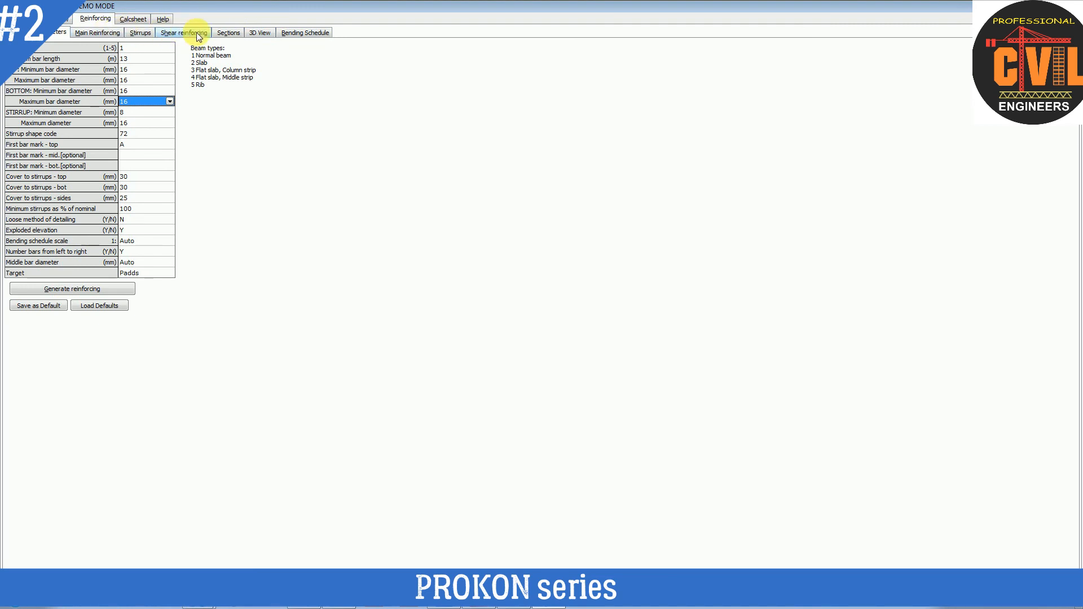
{"action": "left_click", "coordinate": [100, 32]}
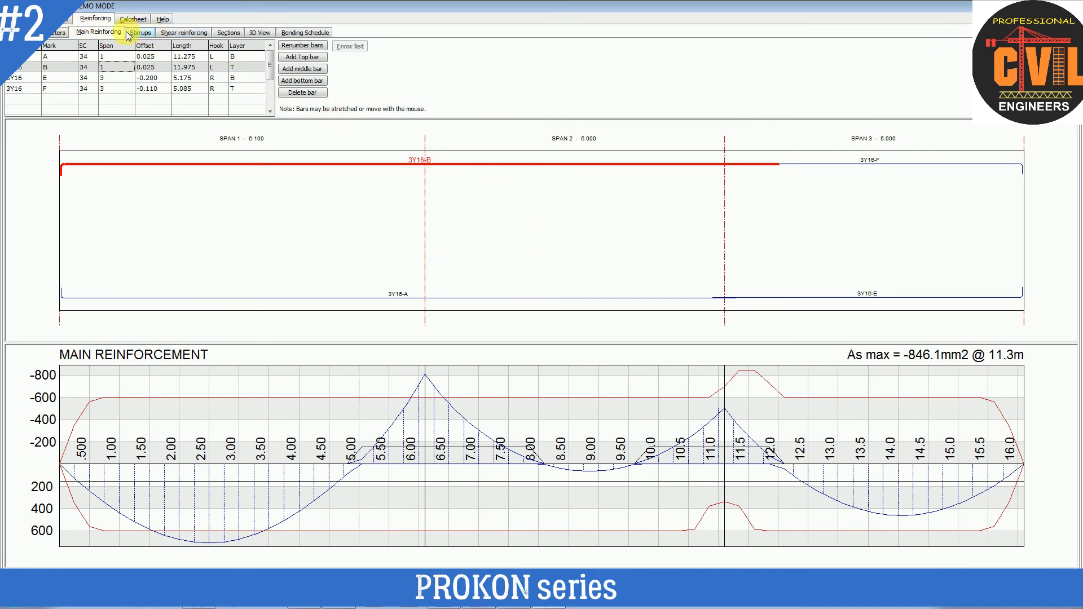
{"action": "left_click", "coordinate": [60, 19]}
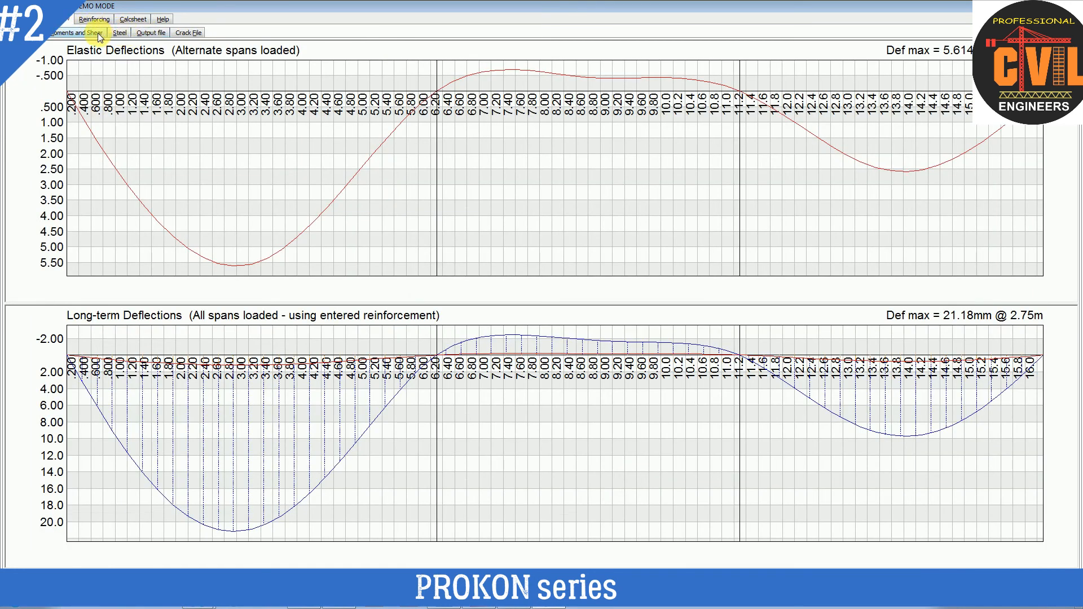
{"action": "left_click", "coordinate": [121, 32]}
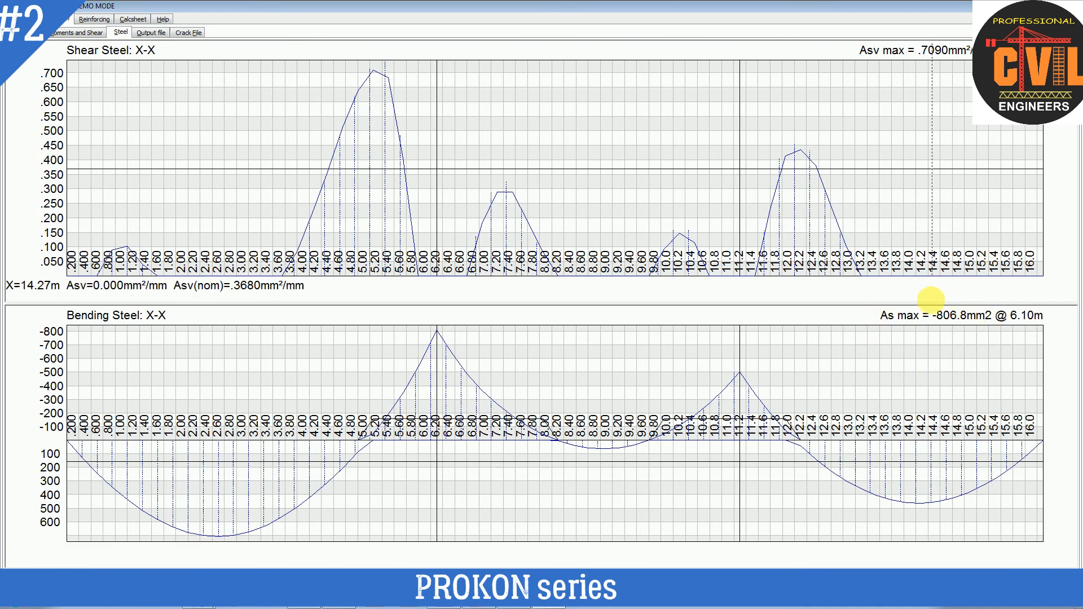
{"action": "left_click", "coordinate": [96, 19]}
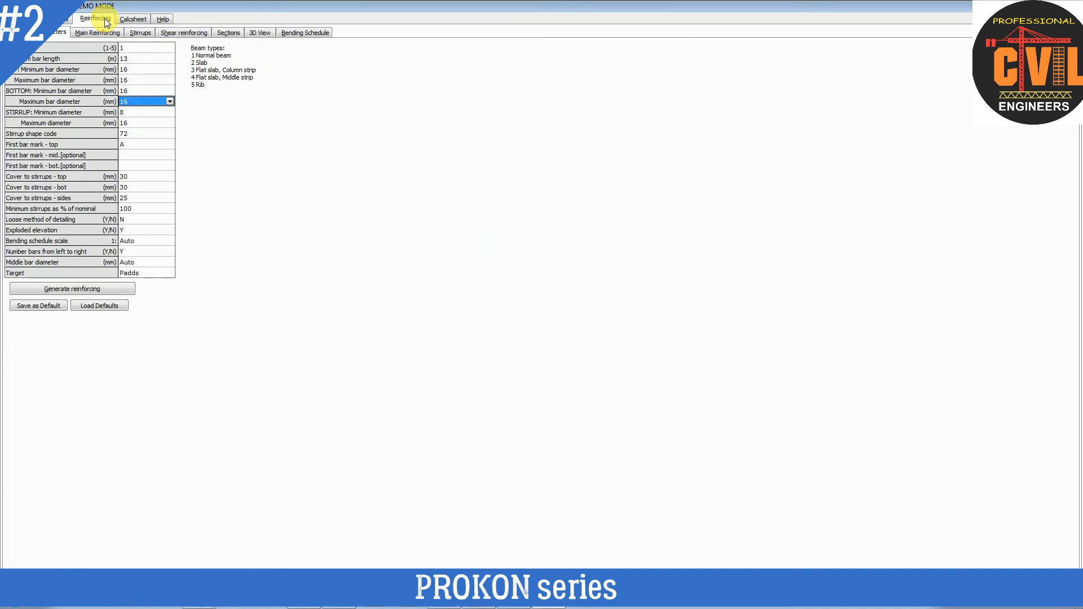
{"action": "left_click", "coordinate": [114, 36]}
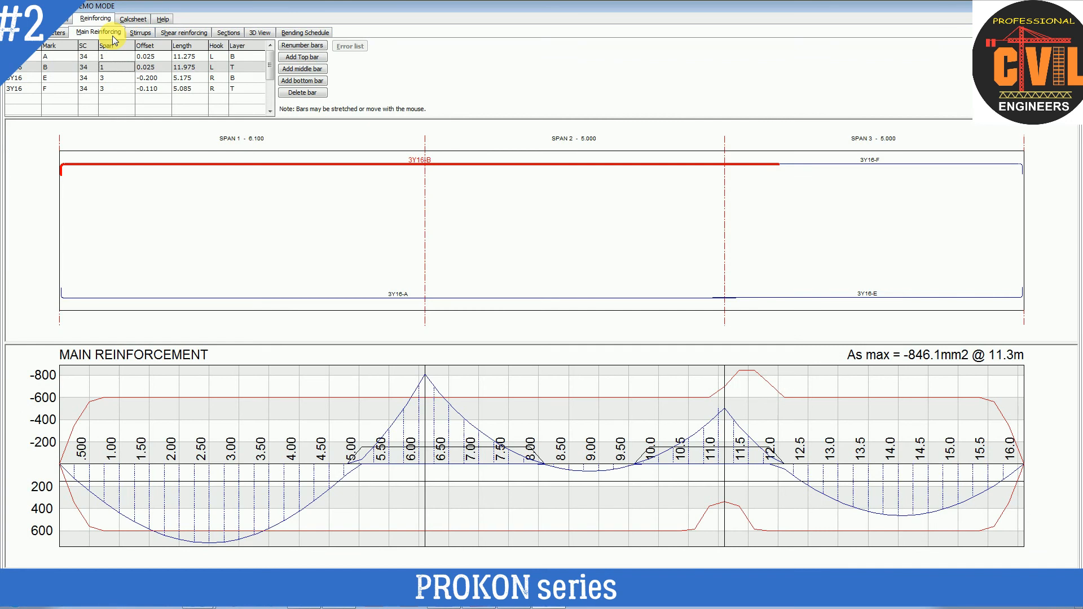